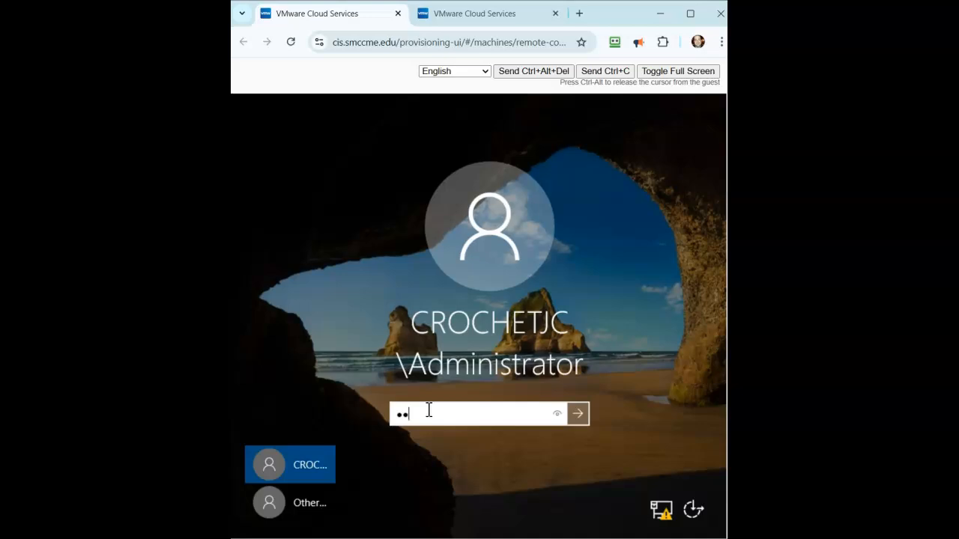
# - Sign in to the CROCHETJC and MEDIAJC servers as Administrator by entering each account password
pyautogui.write('***')
pyautogui.press('Return')
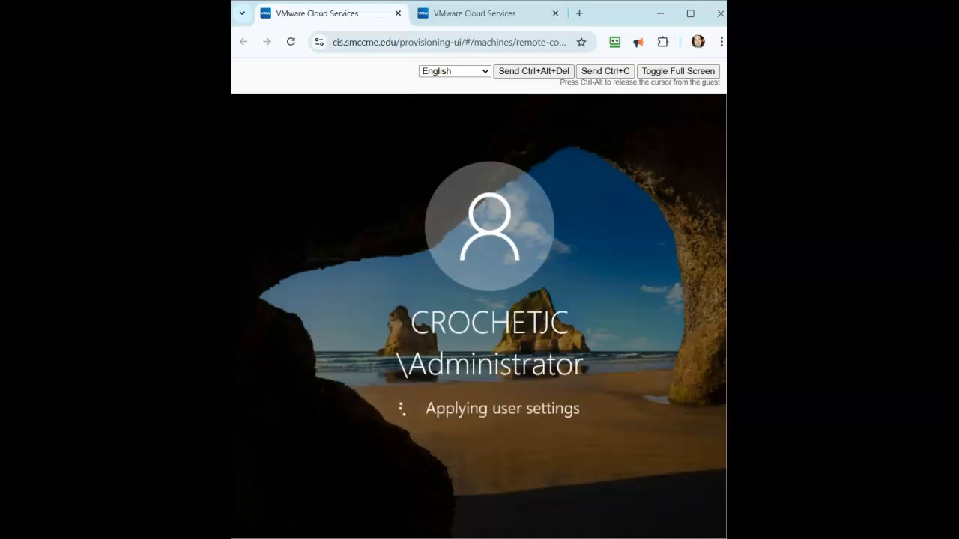
pyautogui.click(432, 12)
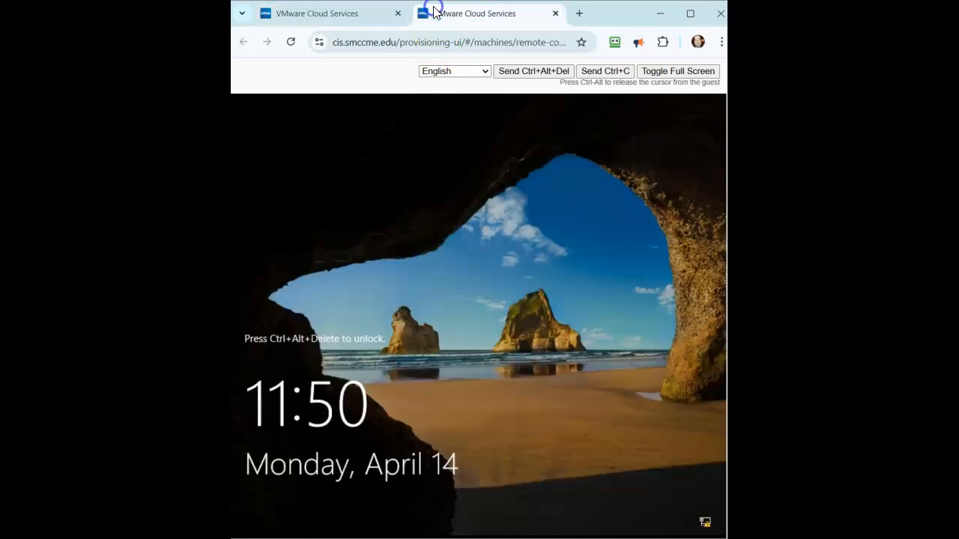
pyautogui.click(524, 72)
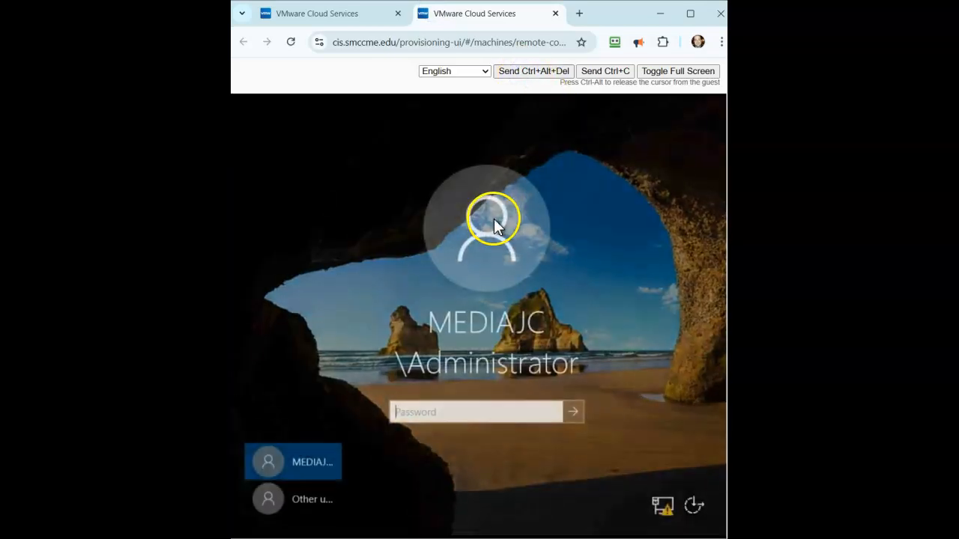
pyautogui.click(455, 409)
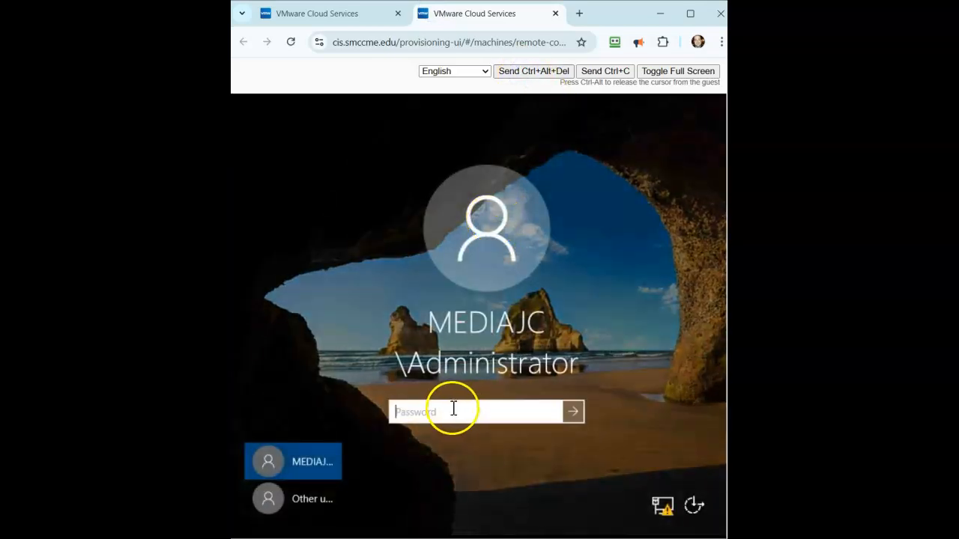
pyautogui.write('•••••••')
pyautogui.press('Return')
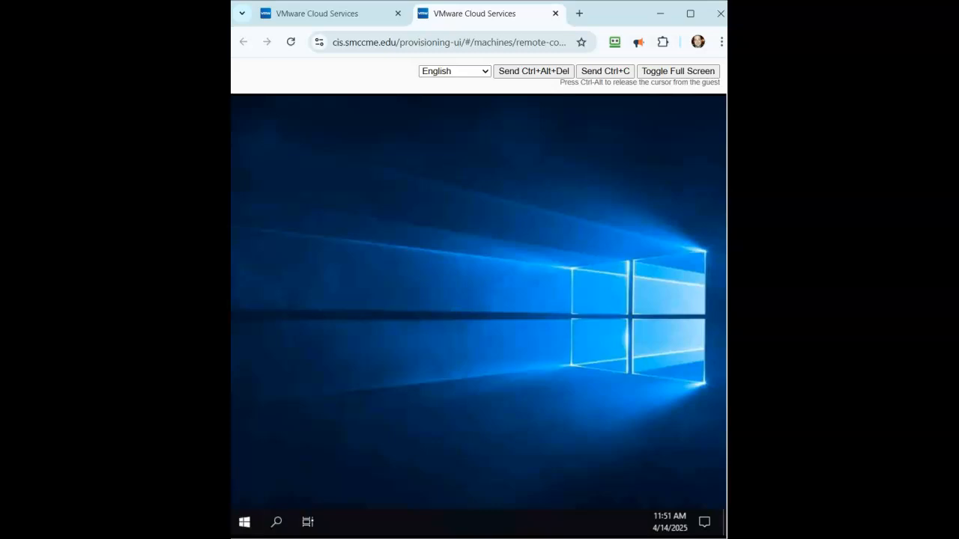
# - On the first server, view the Local Server properties in Server Manager, and minimize Server Manager
pyautogui.click(332, 18)
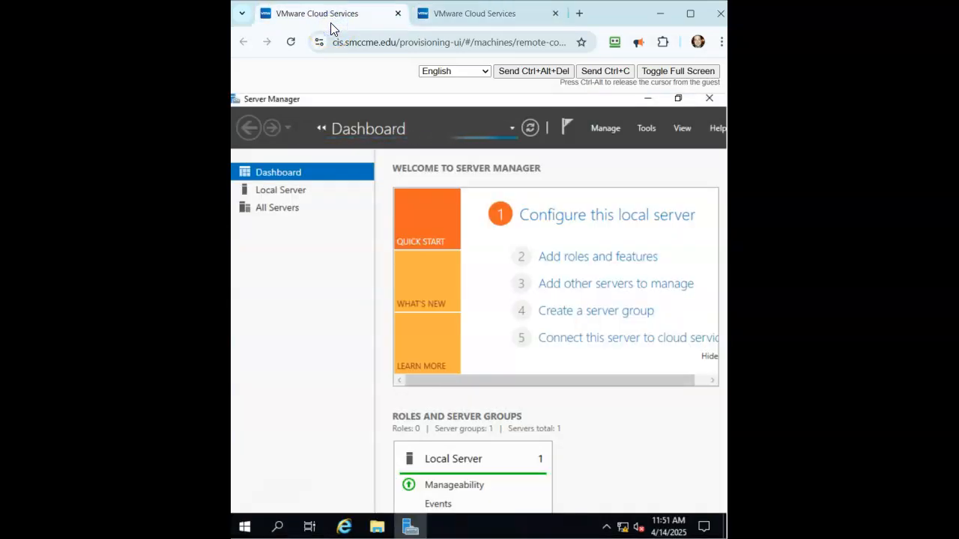
pyautogui.click(268, 194)
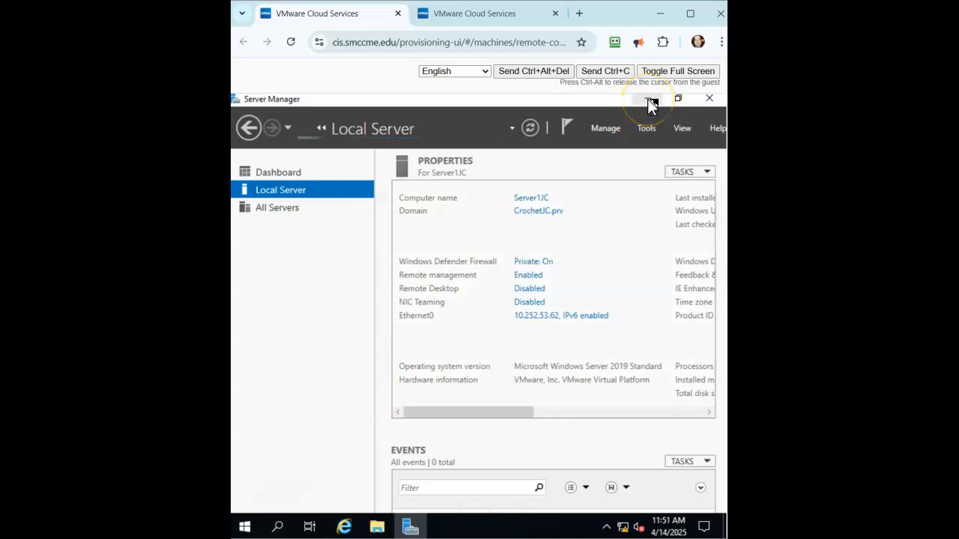
pyautogui.click(650, 101)
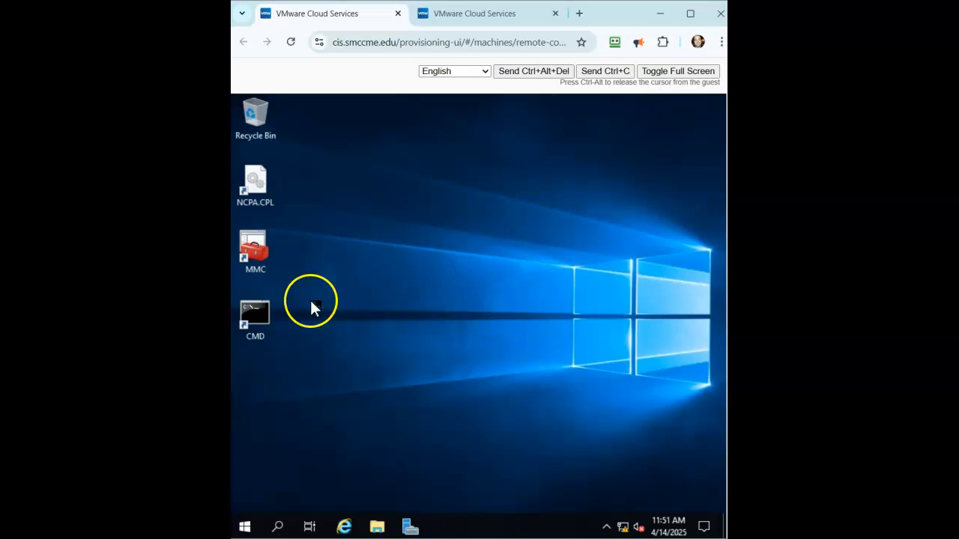
# - Run ipconfig and hostname in a command prompt on the first server and highlight its IPv4 address
pyautogui.doubleClick(253, 309)
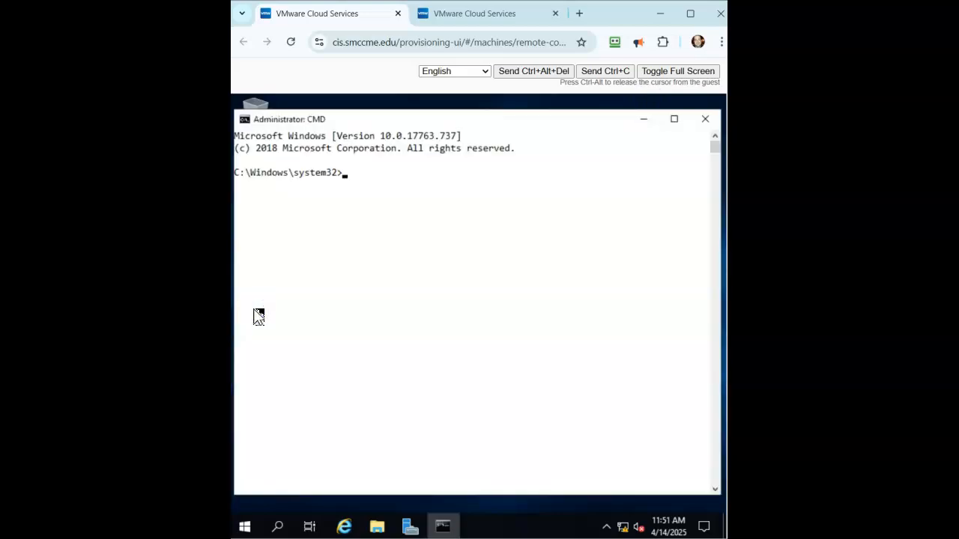
pyautogui.write('ipconfig')
pyautogui.press('Return')
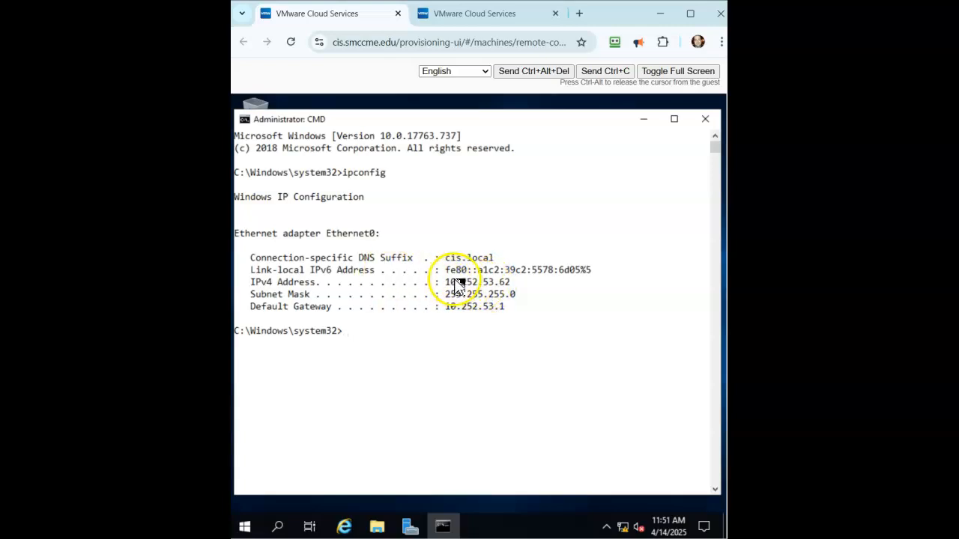
pyautogui.write('hostname')
pyautogui.press('Return')
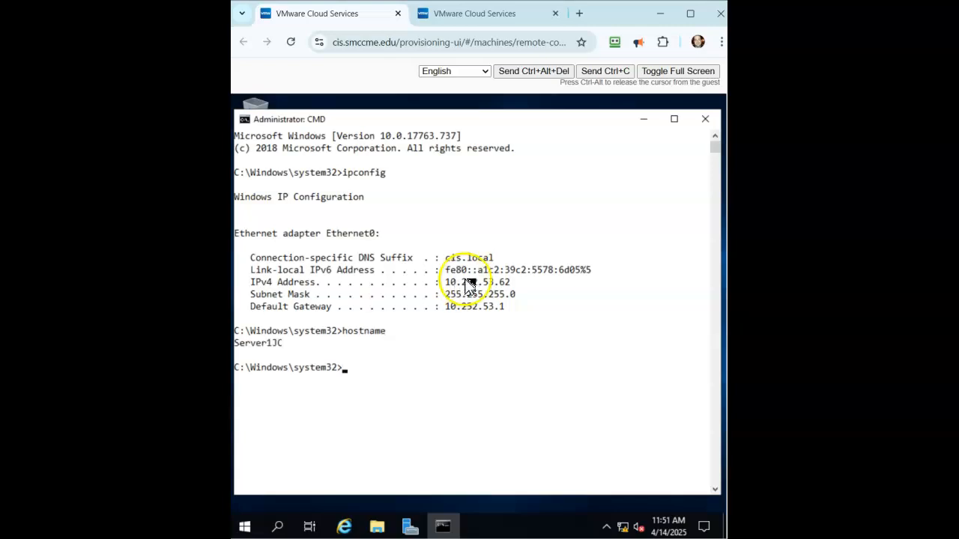
pyautogui.moveTo(520, 283); pyautogui.dragTo(450, 286)
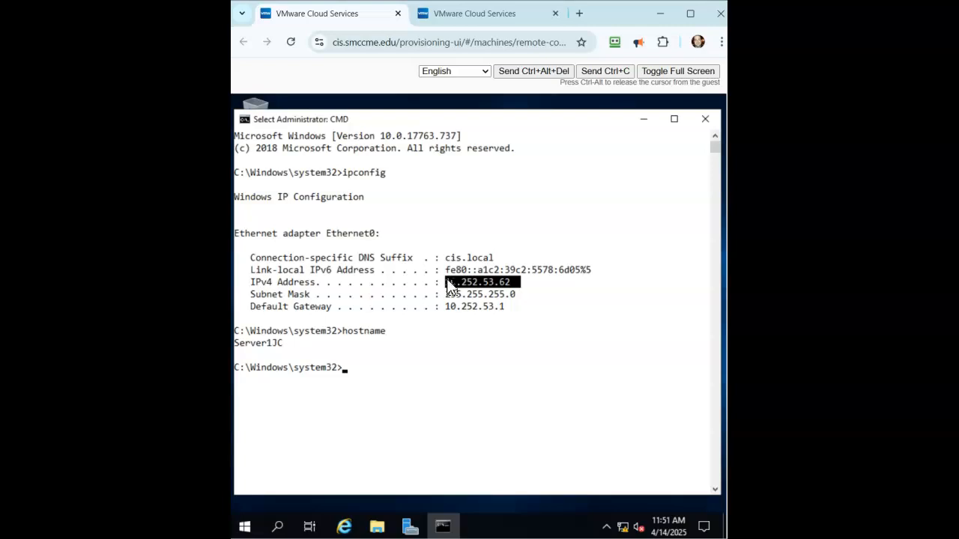
# - Switch to the second server, run ipconfig and hostname in a command prompt, and highlight its IPv4 address
pyautogui.click(451, 22)
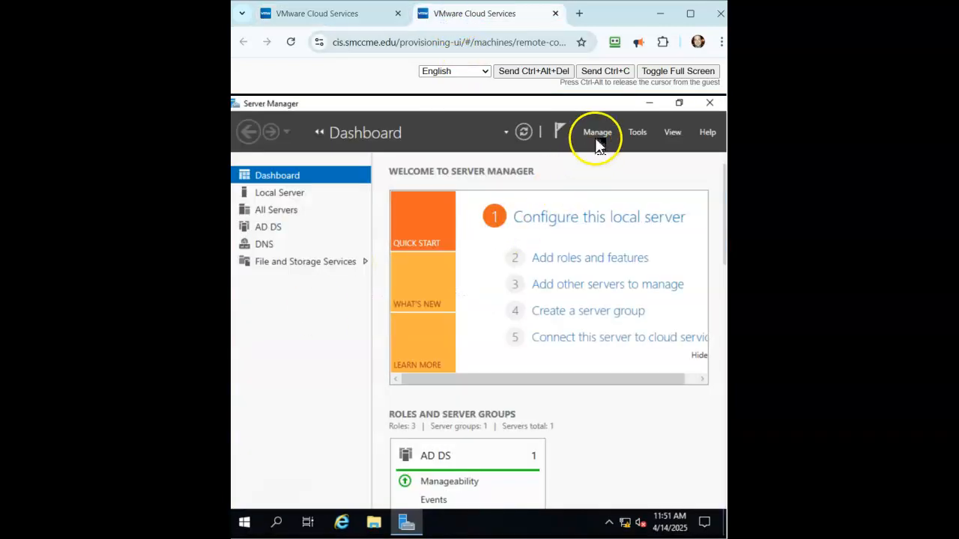
pyautogui.click(651, 102)
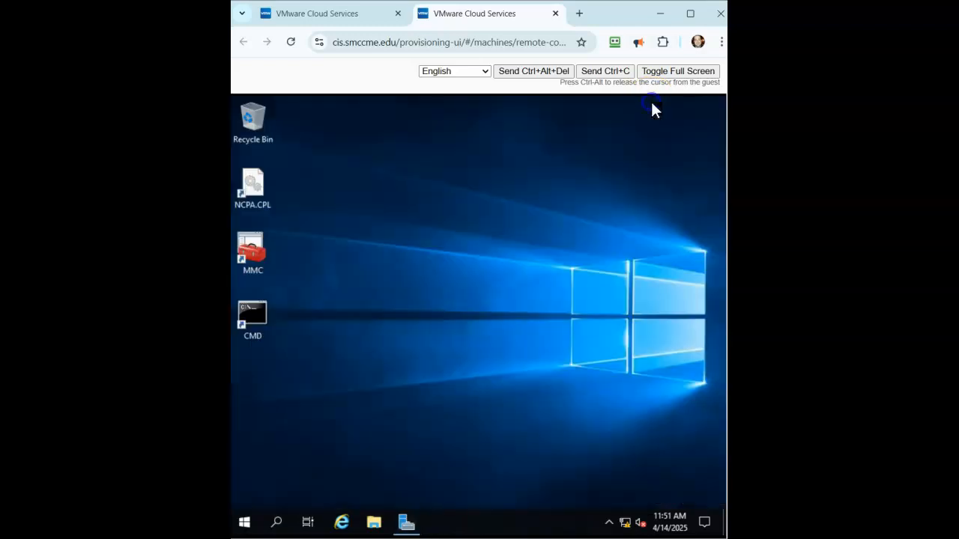
pyautogui.doubleClick(261, 321)
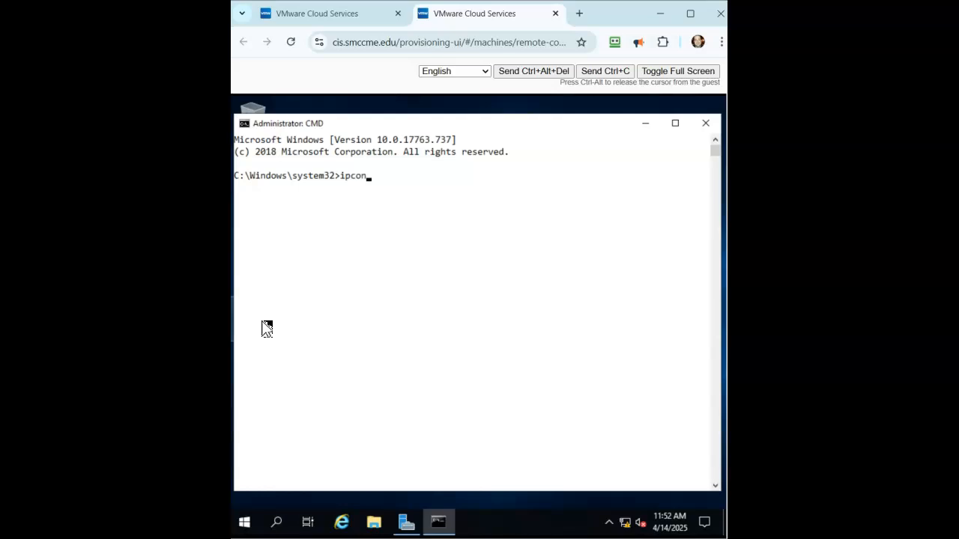
pyautogui.press('Return')
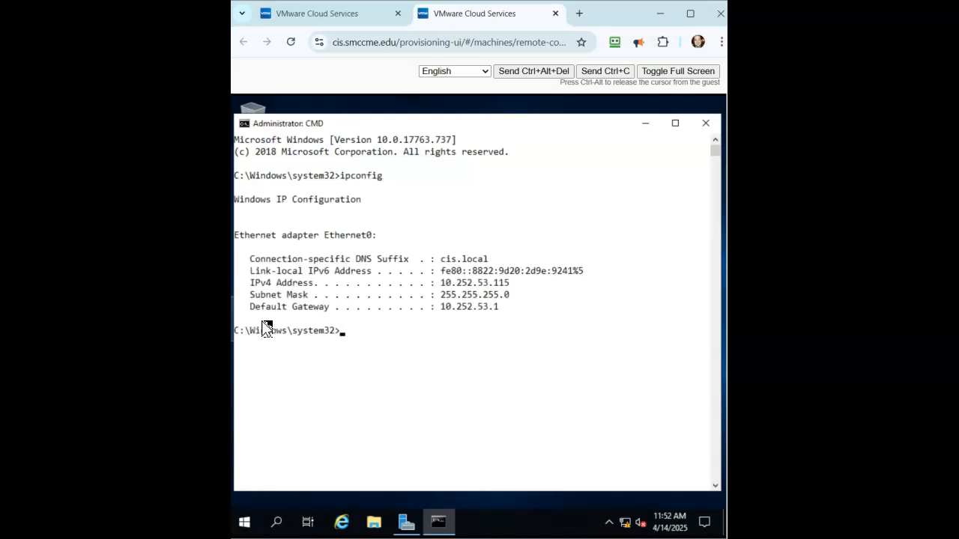
pyautogui.write('hostname')
pyautogui.press('Return')
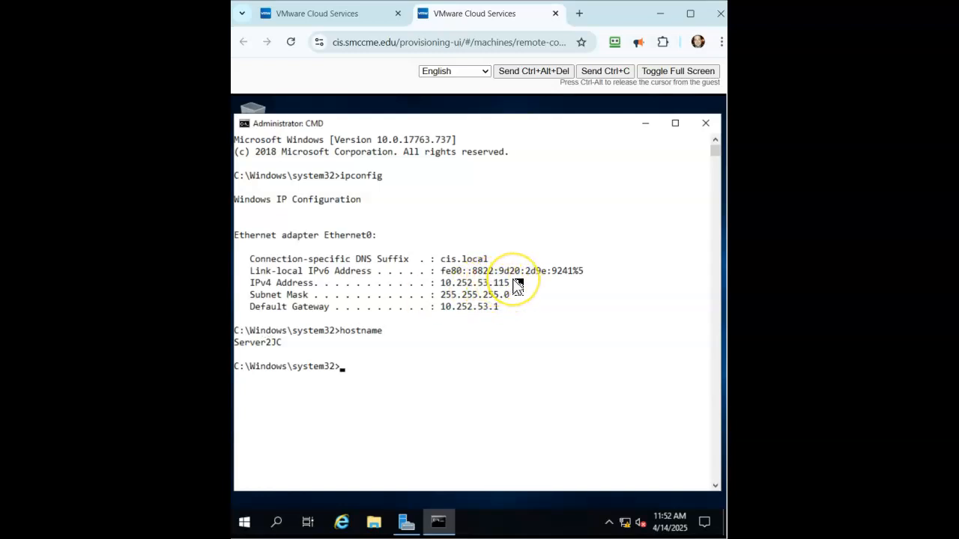
pyautogui.scroll(-2, 517, 286)
pyautogui.moveTo(513, 212); pyautogui.dragTo(440, 209)
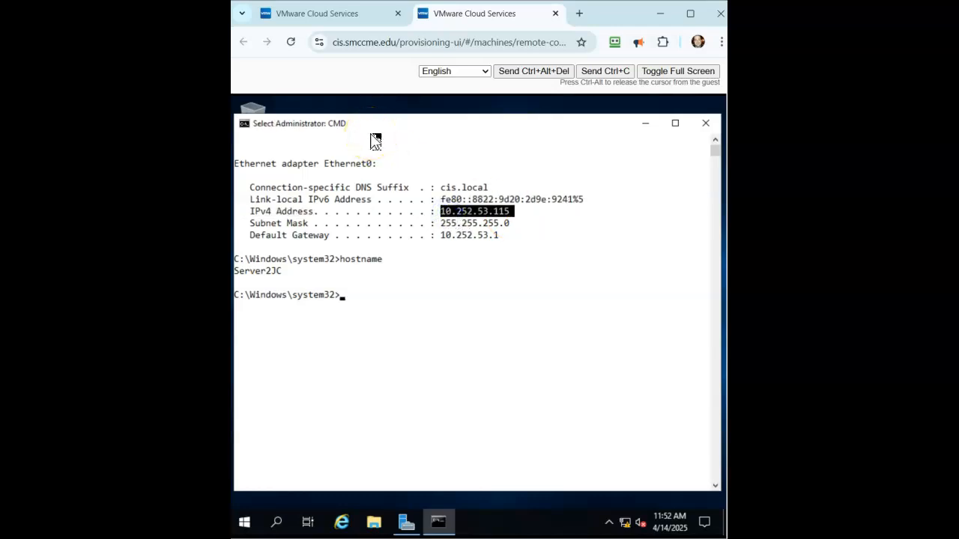
# - Return to the first server and disable Internet Protocol Version 6 (TCP/IPv6) for the Ethernet0 connection
pyautogui.click(368, 80)
pyautogui.click(337, 15)
pyautogui.click(494, 150)
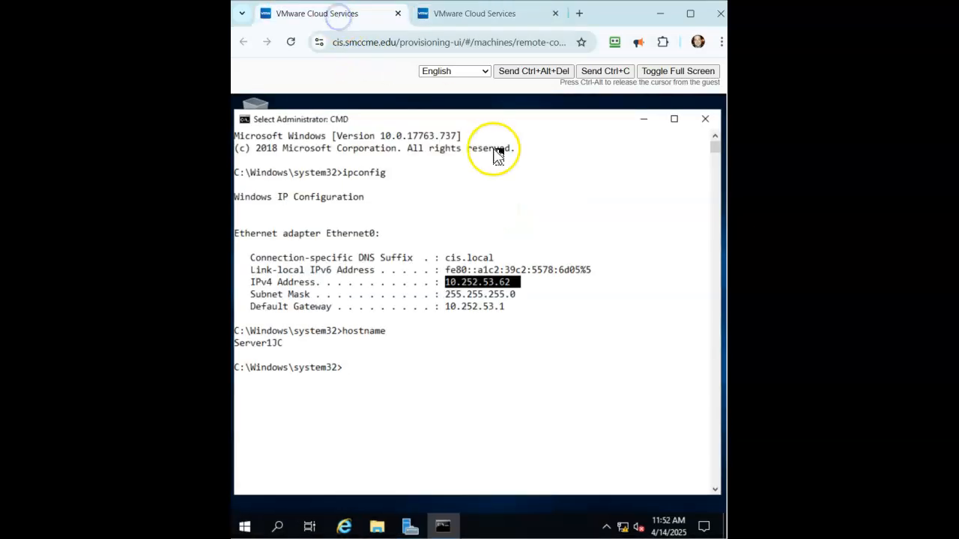
pyautogui.click(647, 121)
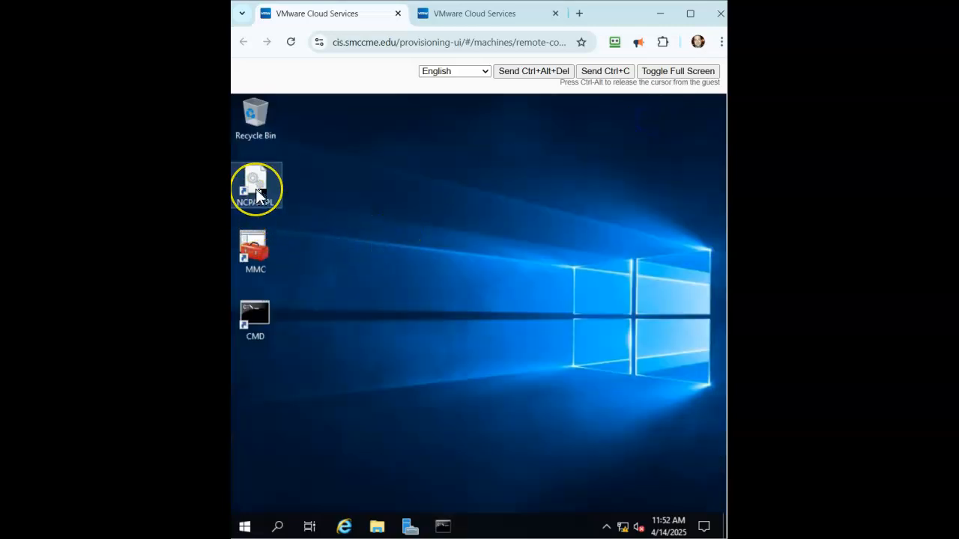
pyautogui.doubleClick(255, 189)
pyautogui.rightClick(286, 189)
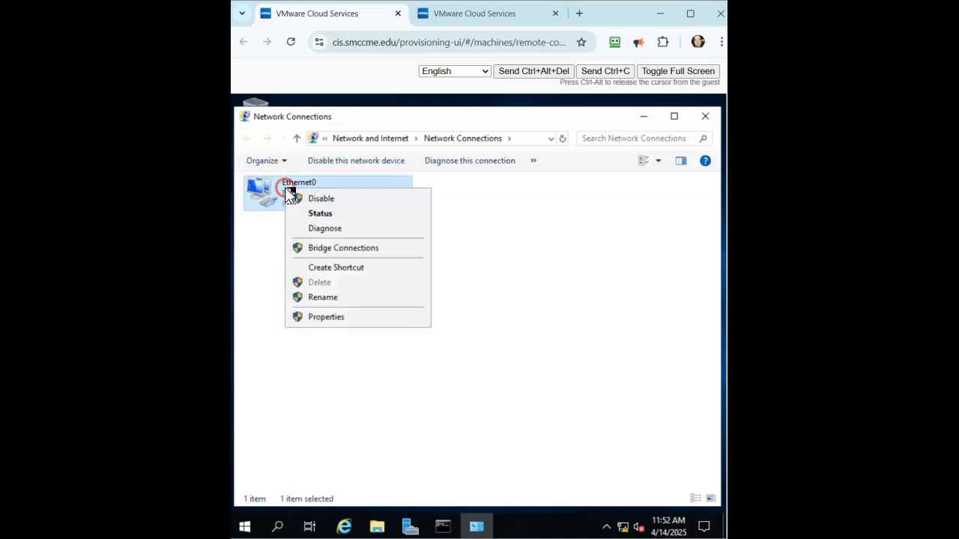
pyautogui.click(337, 324)
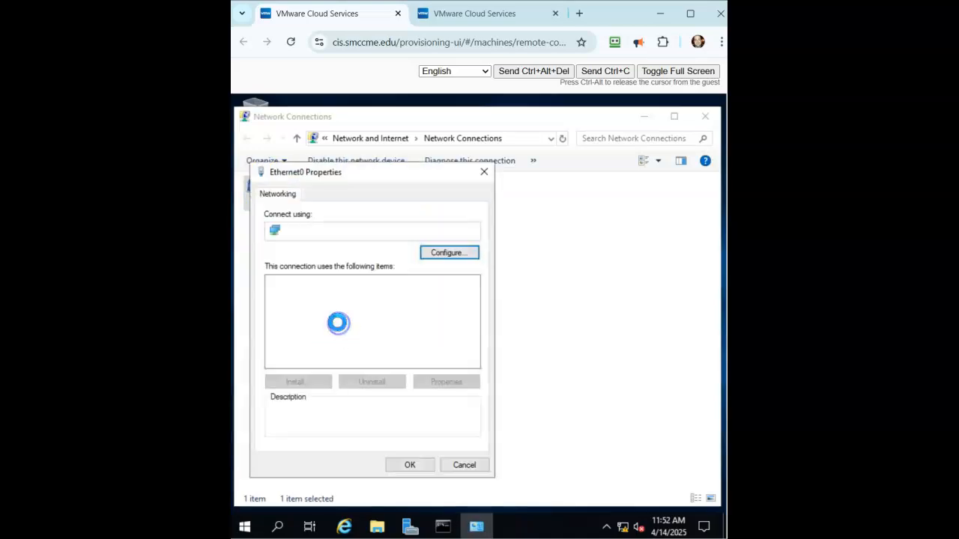
pyautogui.click(274, 351)
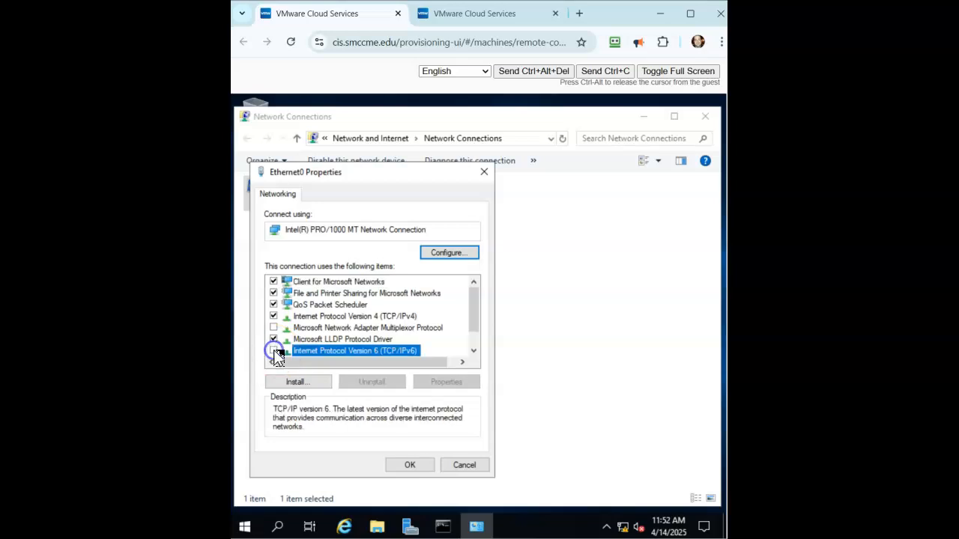
# - Set the preferred DNS server in Ethernet0's IPv4 properties to 10.252.53.62, checking the server's address in the command prompt
pyautogui.click(316, 316)
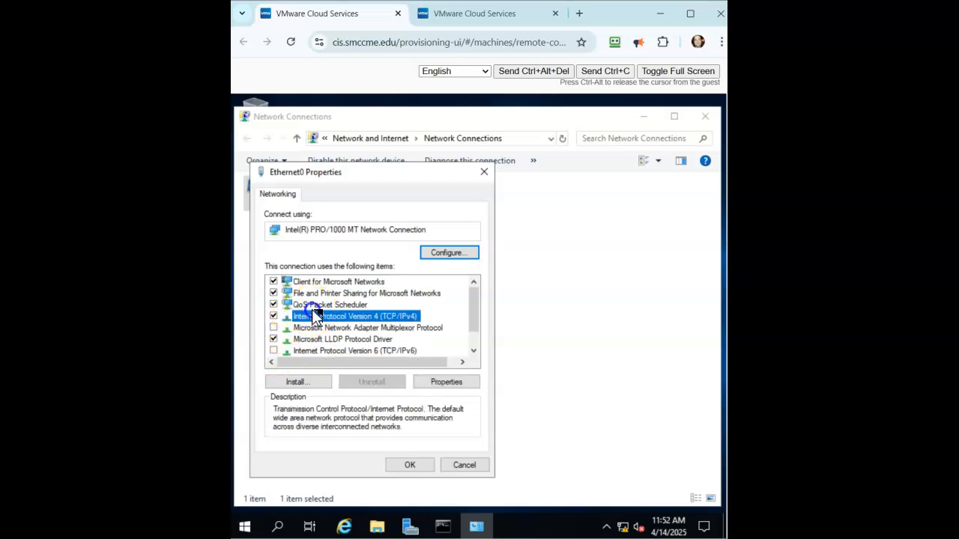
pyautogui.click(437, 382)
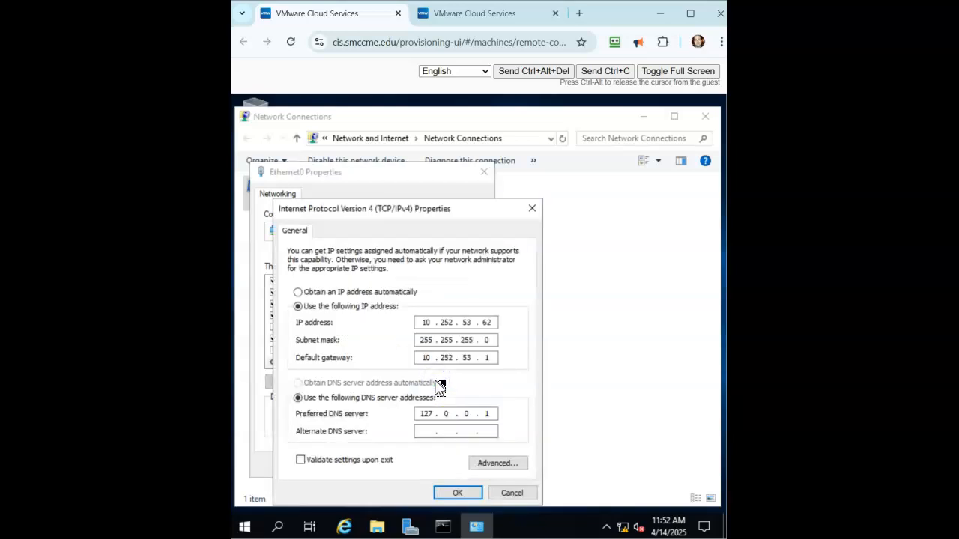
pyautogui.click(429, 414)
pyautogui.click(443, 526)
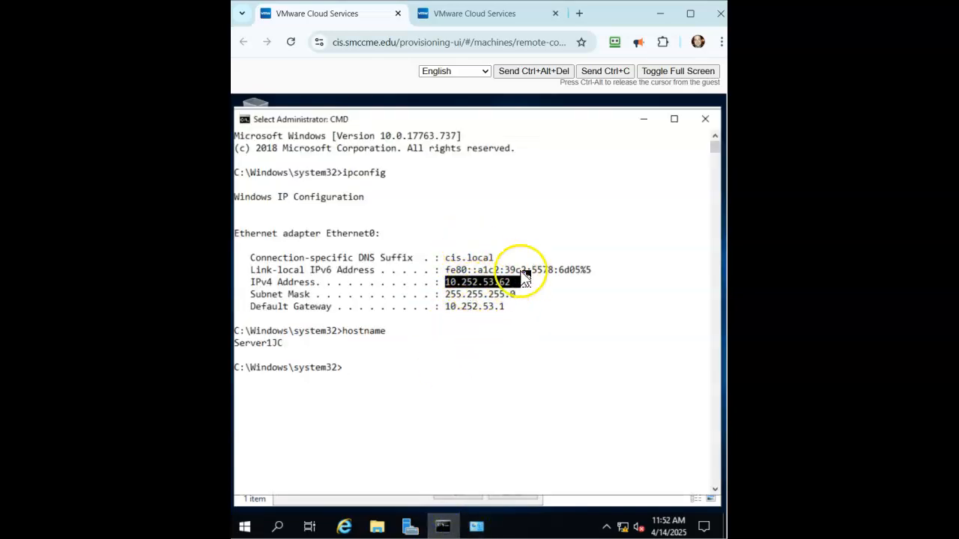
pyautogui.click(642, 119)
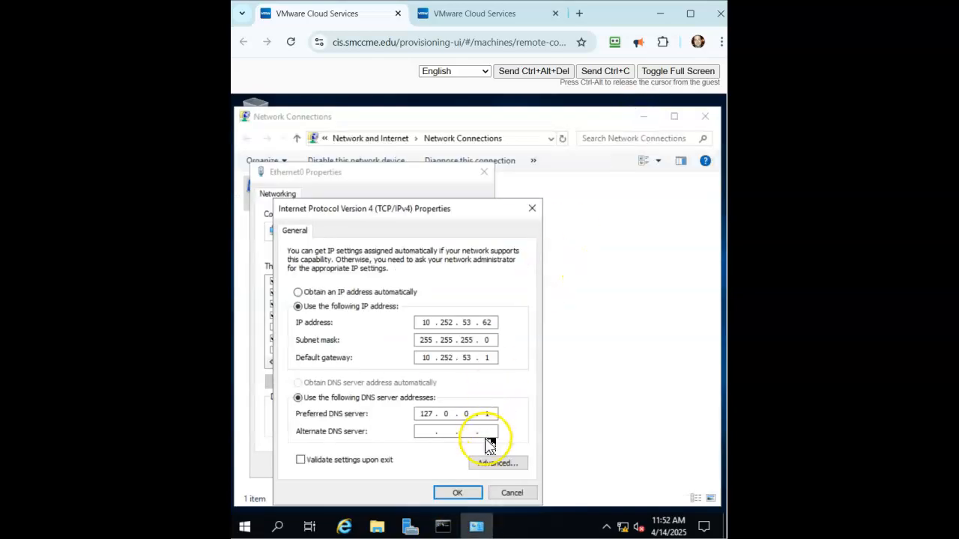
pyautogui.click(495, 414)
pyautogui.press('BackSpace')
pyautogui.press('BackSpace')
pyautogui.press('BackSpace')
pyautogui.press('BackSpace')
pyautogui.press('BackSpace')
pyautogui.press('BackSpace')
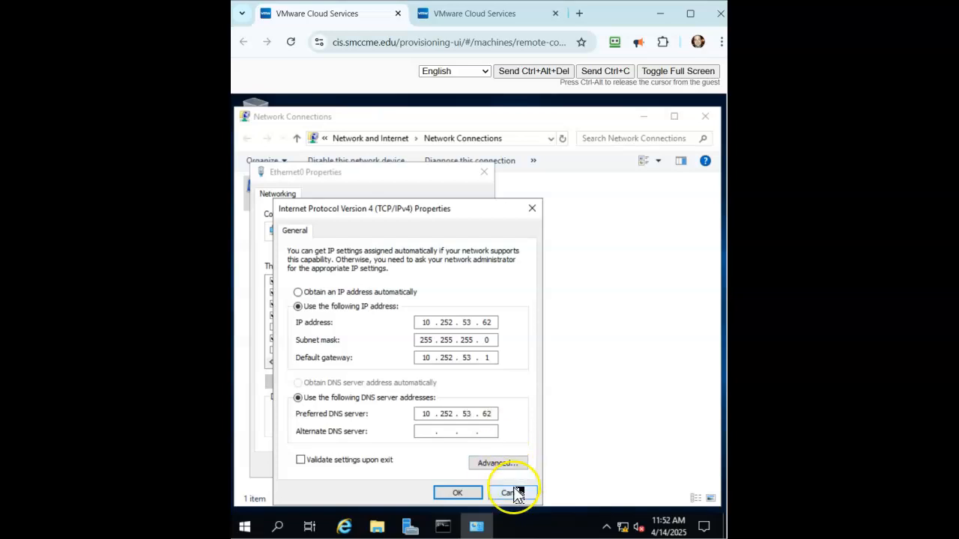
# - In the advanced DNS settings, change the appended suffix cis.local to crochetjc.prv, copying the new suffix before confirming it
pyautogui.click(492, 462)
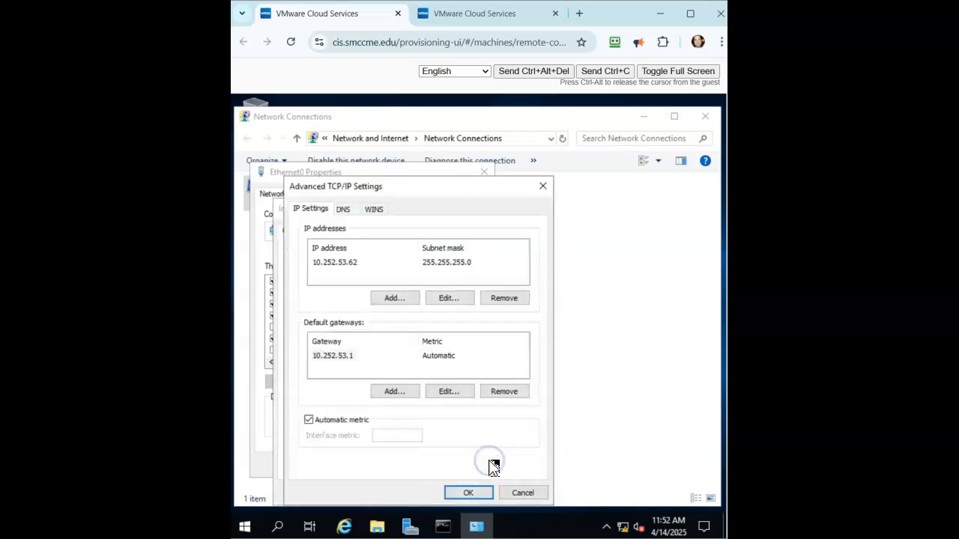
pyautogui.click(342, 209)
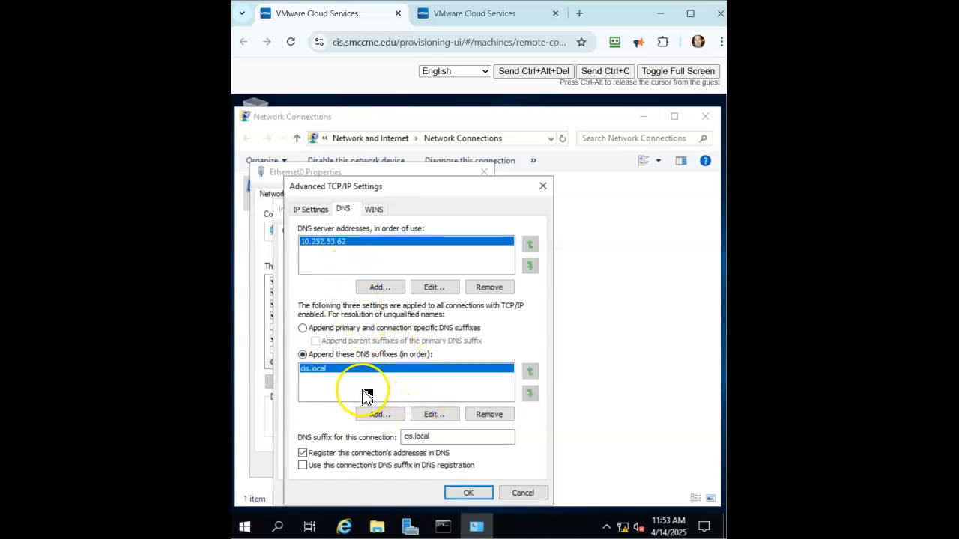
pyautogui.click(430, 414)
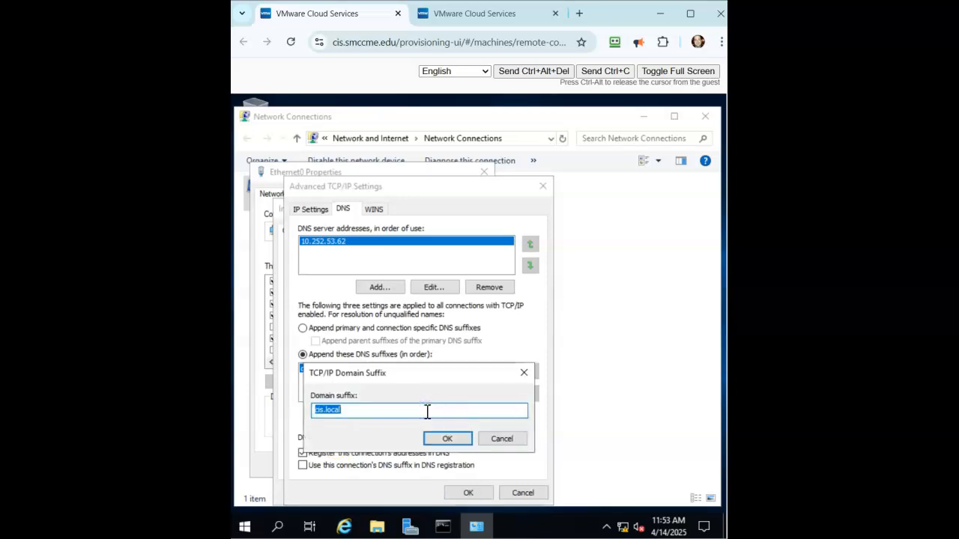
pyautogui.write('croche')
pyautogui.hotkey('ctrl', 'a')
pyautogui.hotkey('ctrl', 'c')
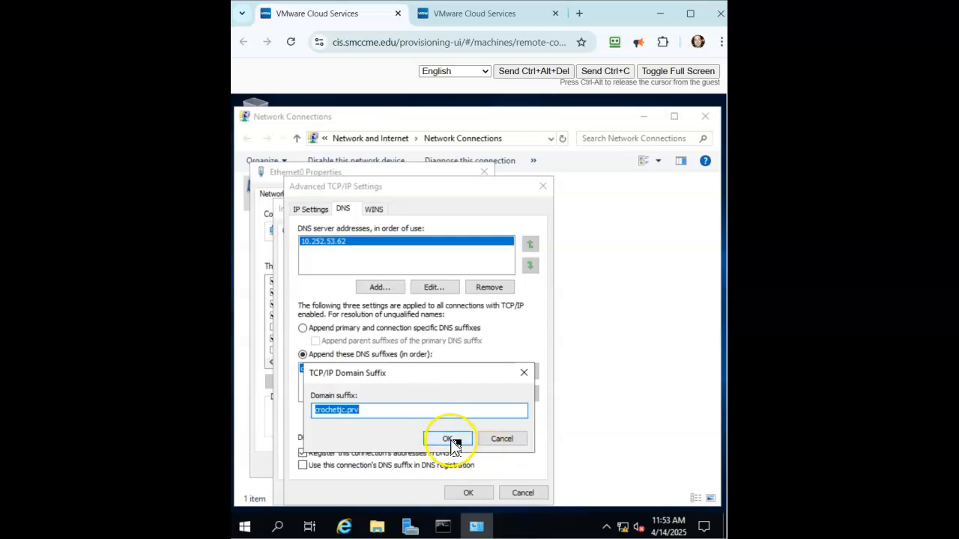
pyautogui.click(452, 440)
# - Enable use of this connection's DNS suffix in DNS registration and set the connection's suffix to crochetjc.prv
pyautogui.click(305, 462)
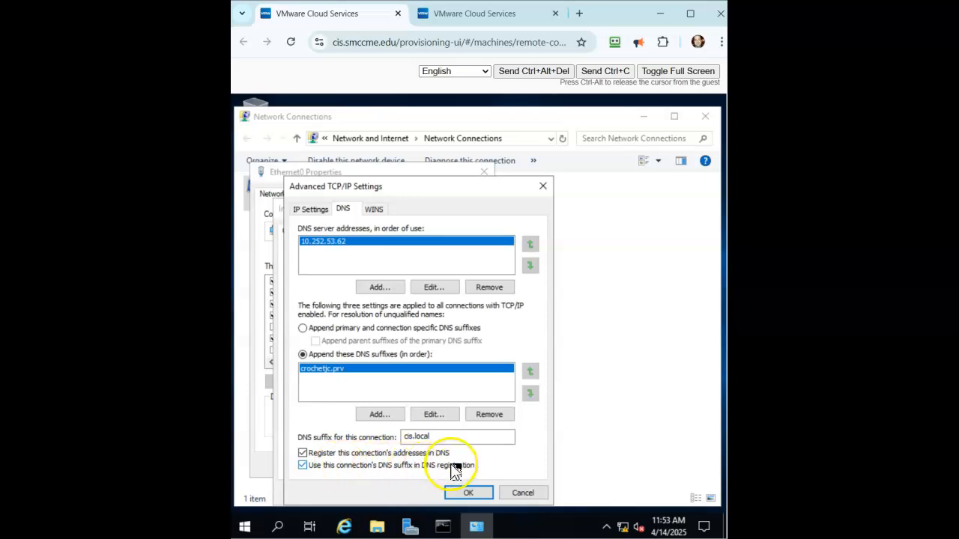
pyautogui.moveTo(458, 440); pyautogui.dragTo(326, 430)
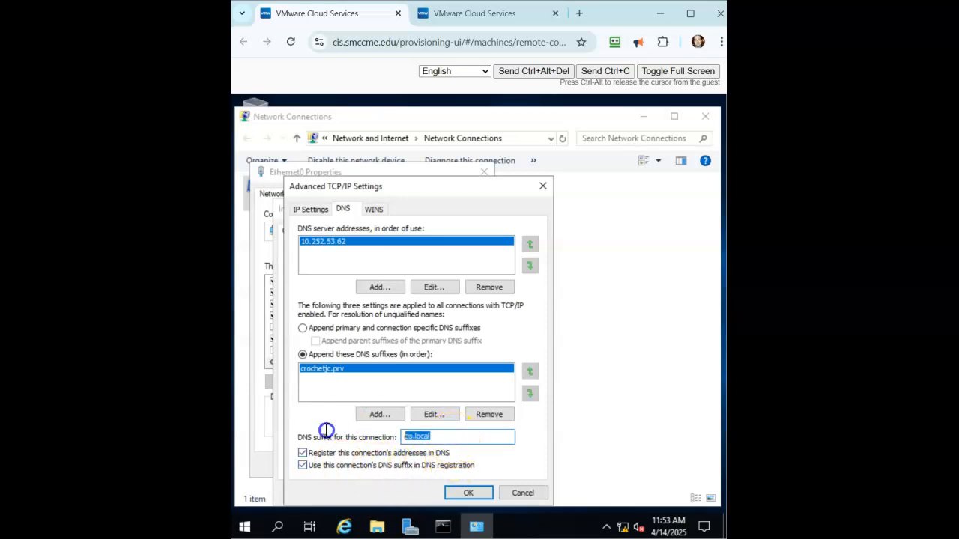
pyautogui.hotkey('ctrl', 'v')
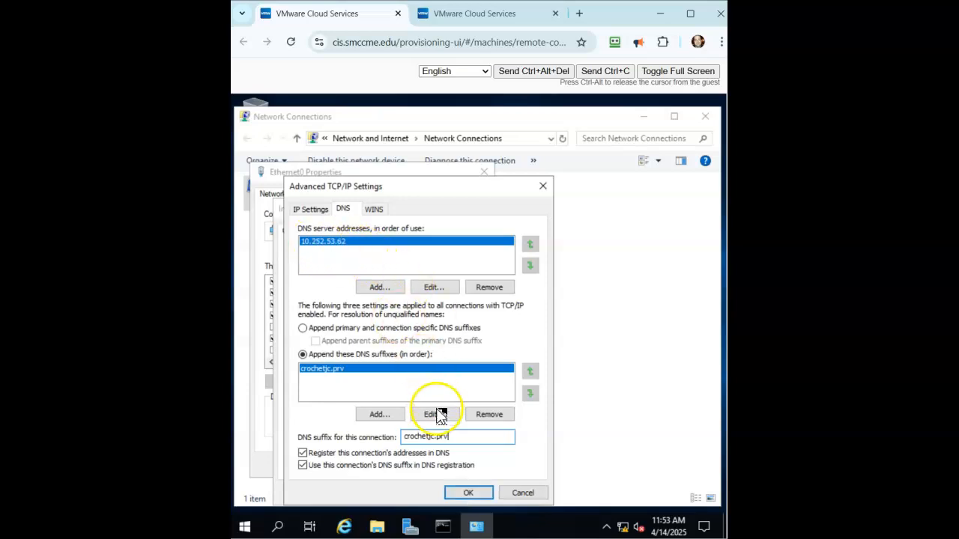
# - Confirm the advanced DNS and IPv4 settings and close the Ethernet0 properties
pyautogui.click(467, 496)
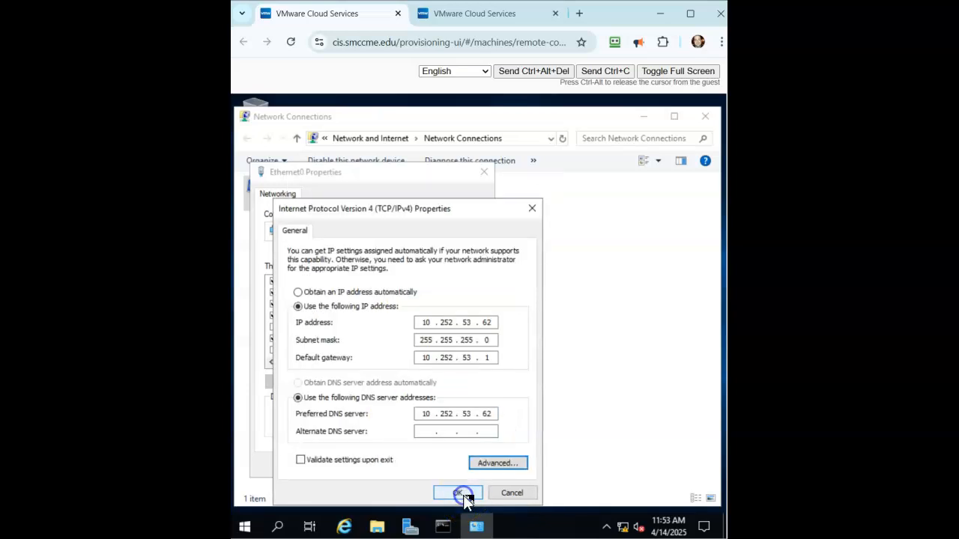
pyautogui.click(464, 496)
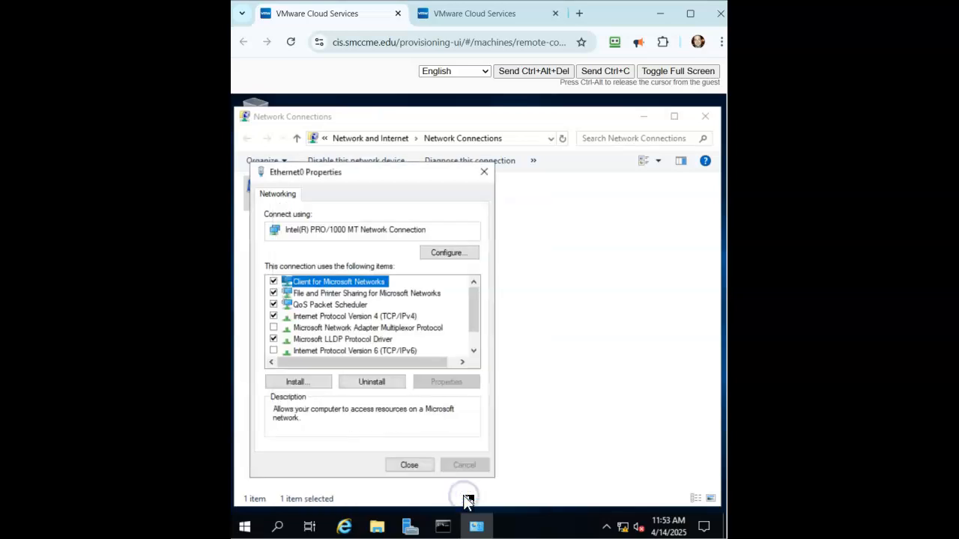
pyautogui.click(398, 468)
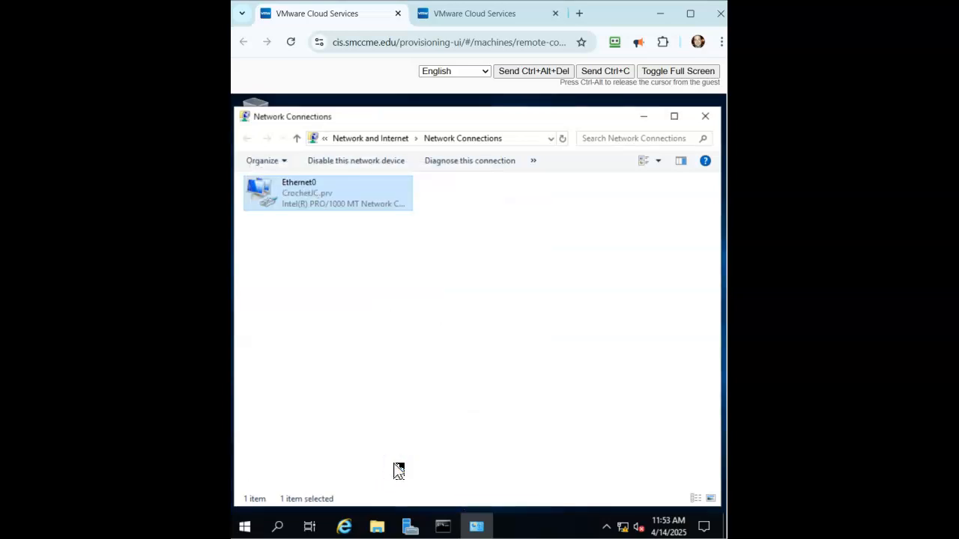
# - Clear the command prompt and flush the DNS resolver cache with ipconfig /flushdns
pyautogui.click(442, 526)
pyautogui.write('cls')
pyautogui.press('Return')
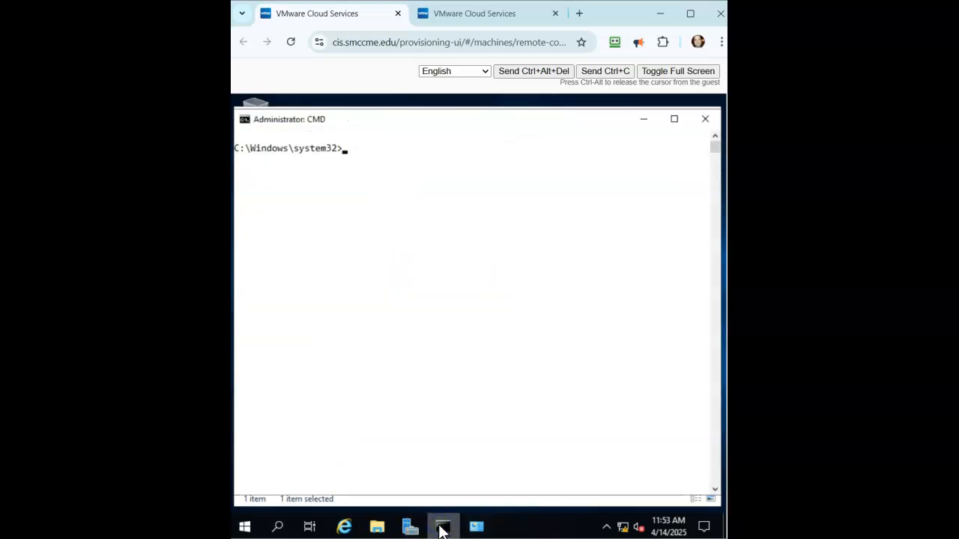
pyautogui.write('ipconfig /flushdns')
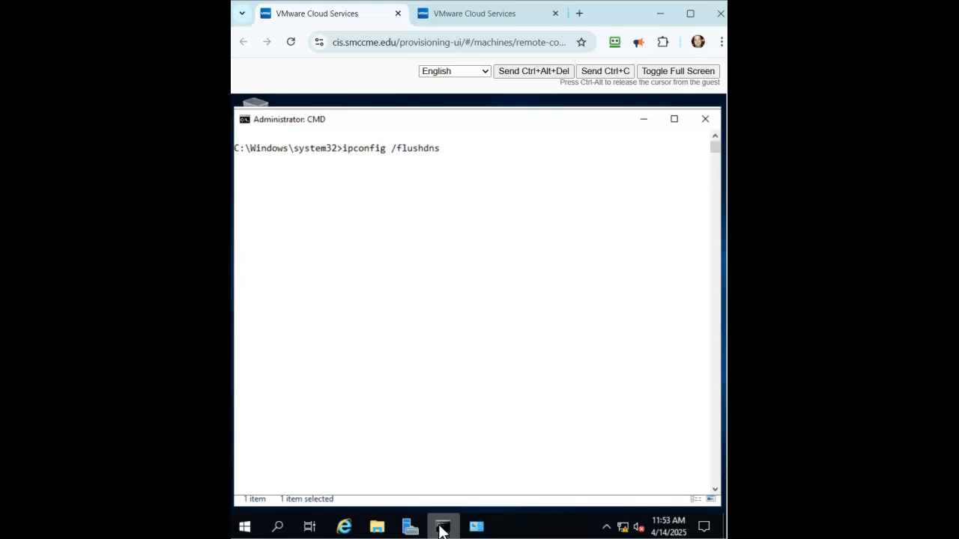
pyautogui.press('Return')
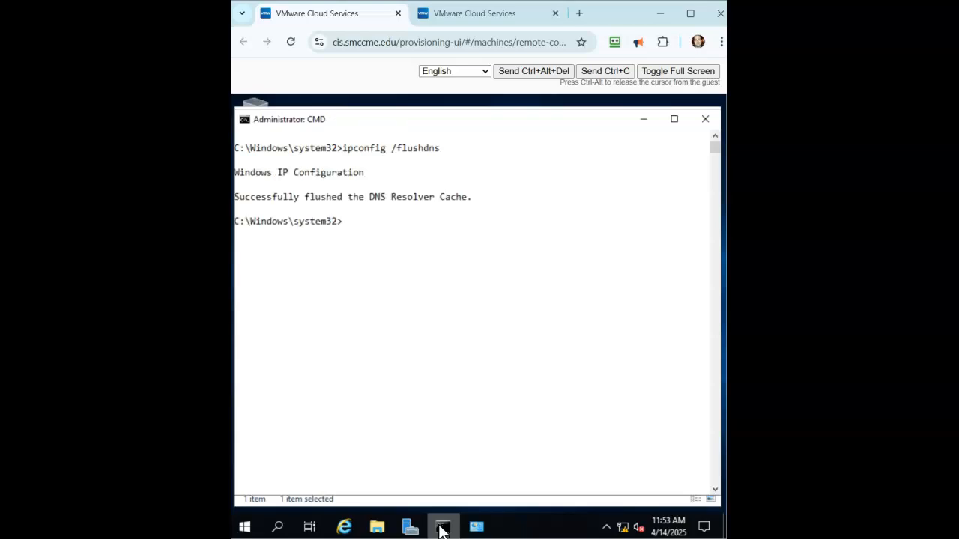
# - Check the default DNS server with nslookup, exit it, and minimize the command prompt
pyautogui.write('nslookup')
pyautogui.press('Return')
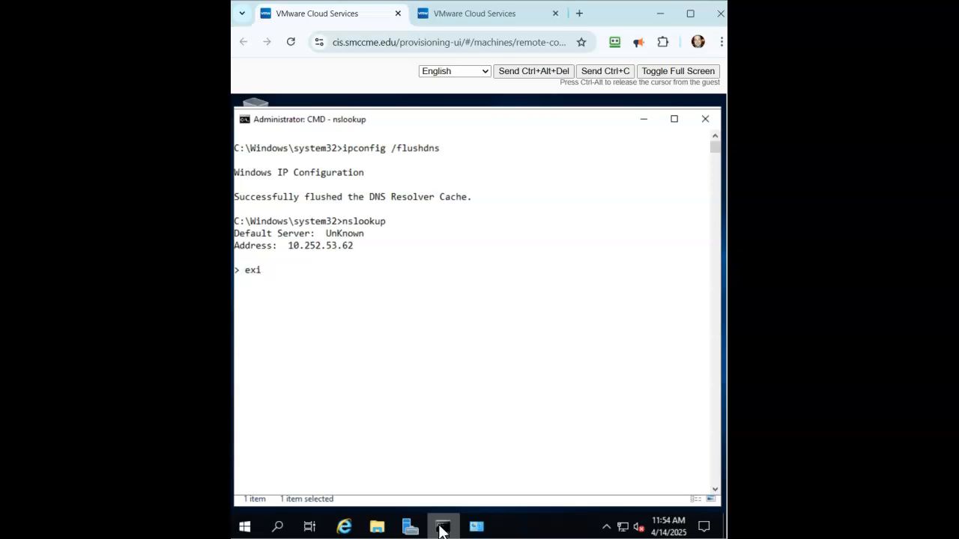
pyautogui.write('t')
pyautogui.press('Return')
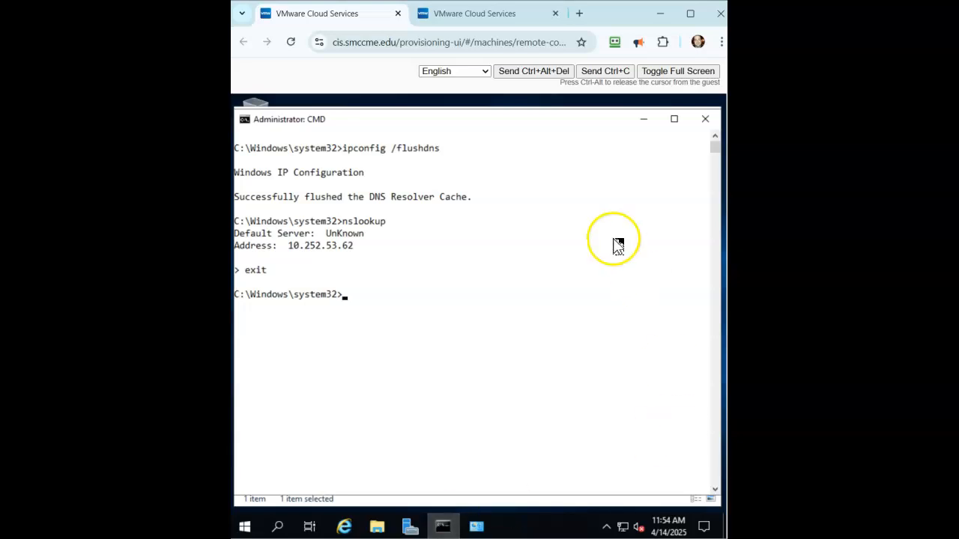
pyautogui.click(644, 123)
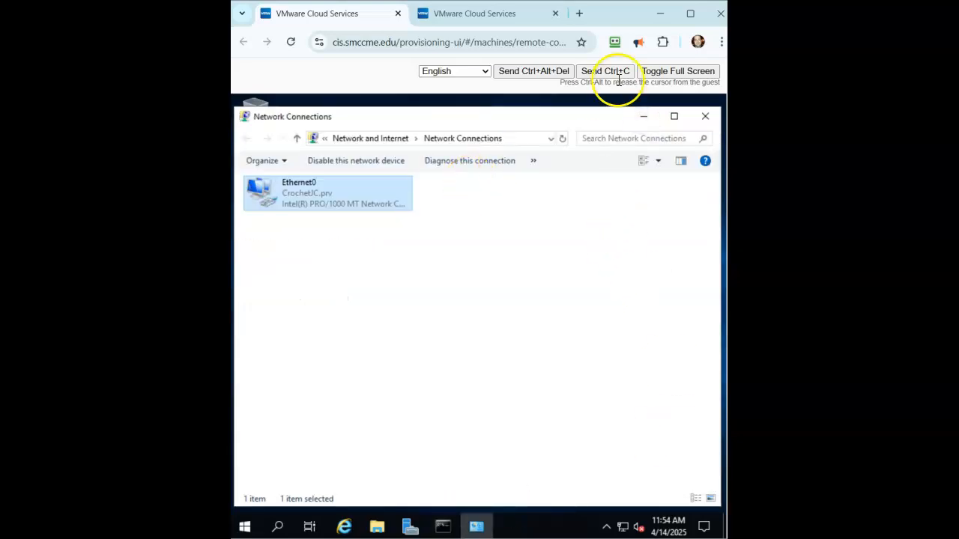
# - Close Network Connections and add the Active Directory Users and Computers snap-in to a new MMC console
pyautogui.click(712, 123)
pyautogui.doubleClick(257, 247)
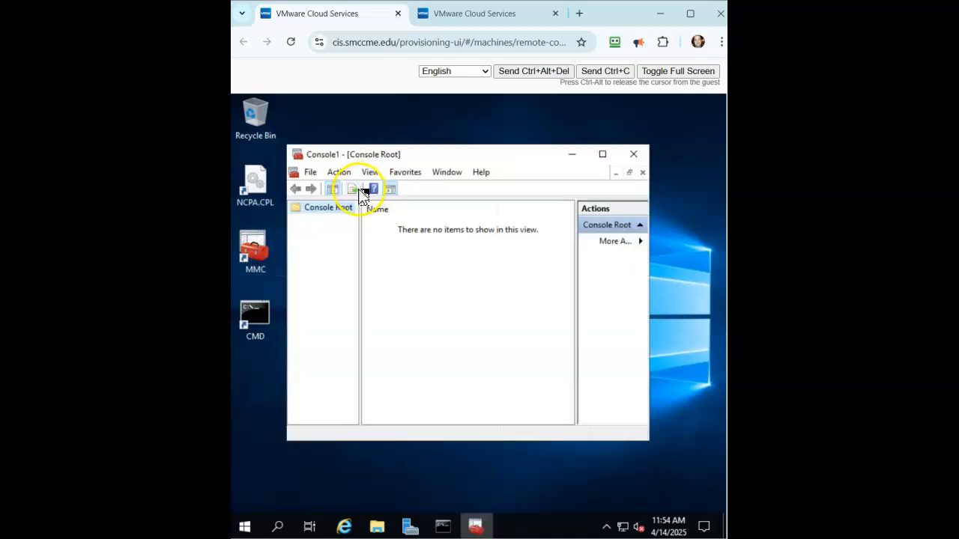
pyautogui.click(310, 172)
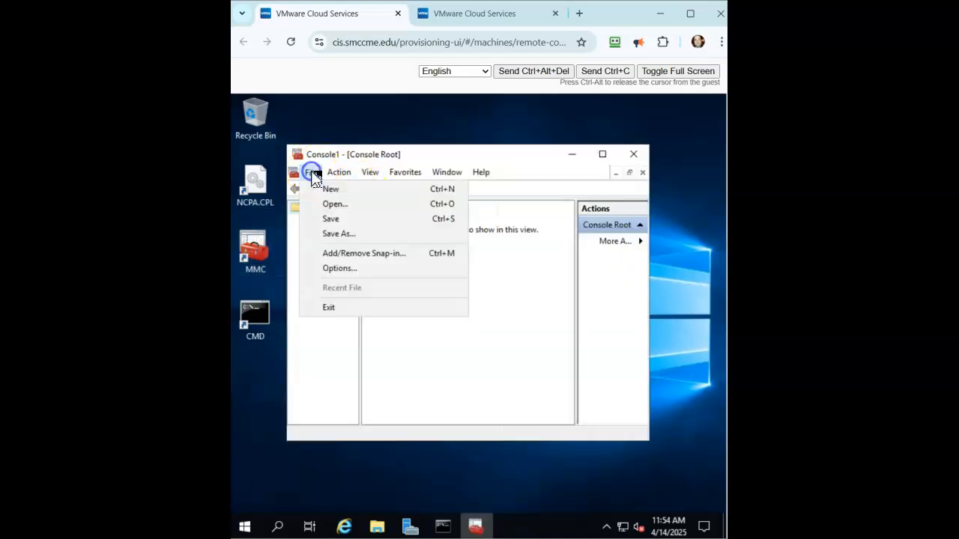
pyautogui.click(332, 253)
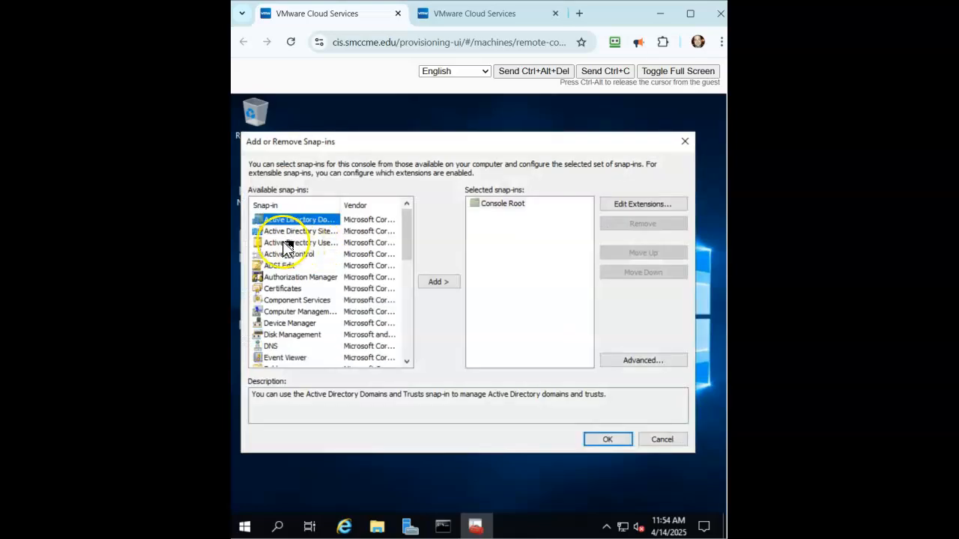
pyautogui.click(288, 243)
pyautogui.click(445, 286)
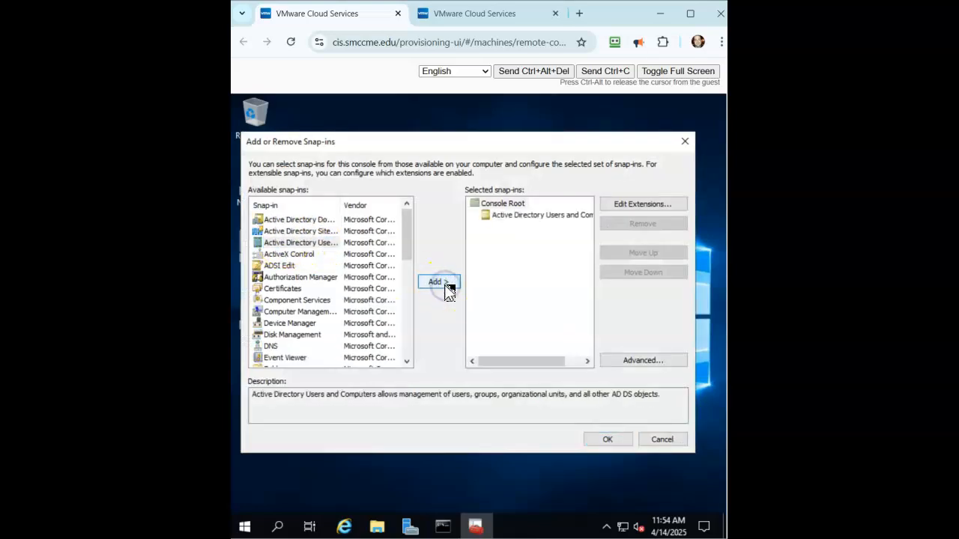
# - Add the DNS and Active Directory Domains and Trusts snap-ins to the console and confirm the selection
pyautogui.click(271, 347)
pyautogui.click(429, 285)
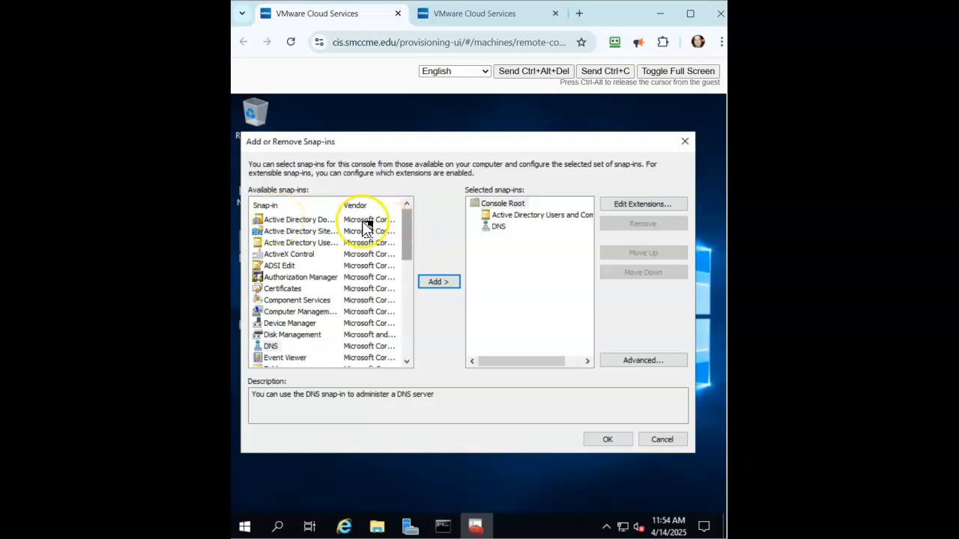
pyautogui.click(307, 224)
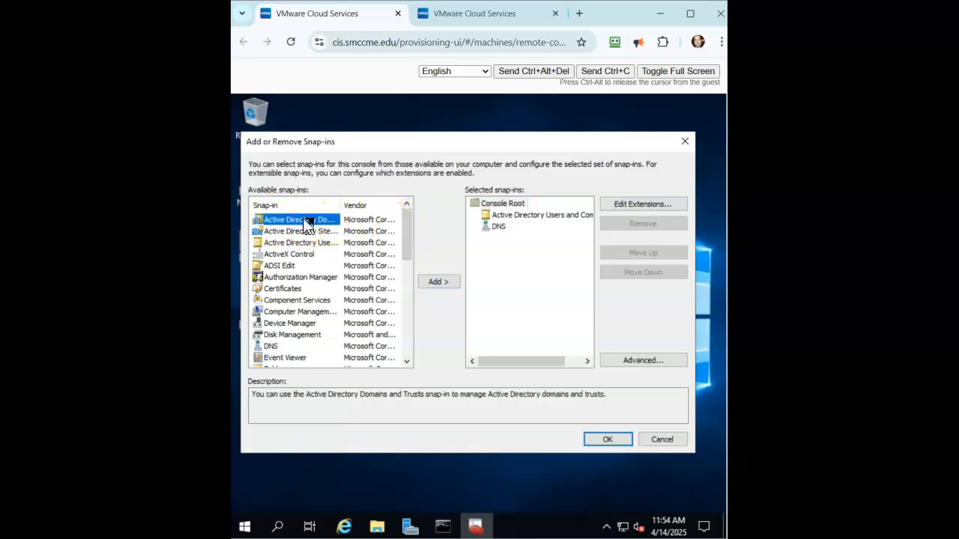
pyautogui.click(440, 282)
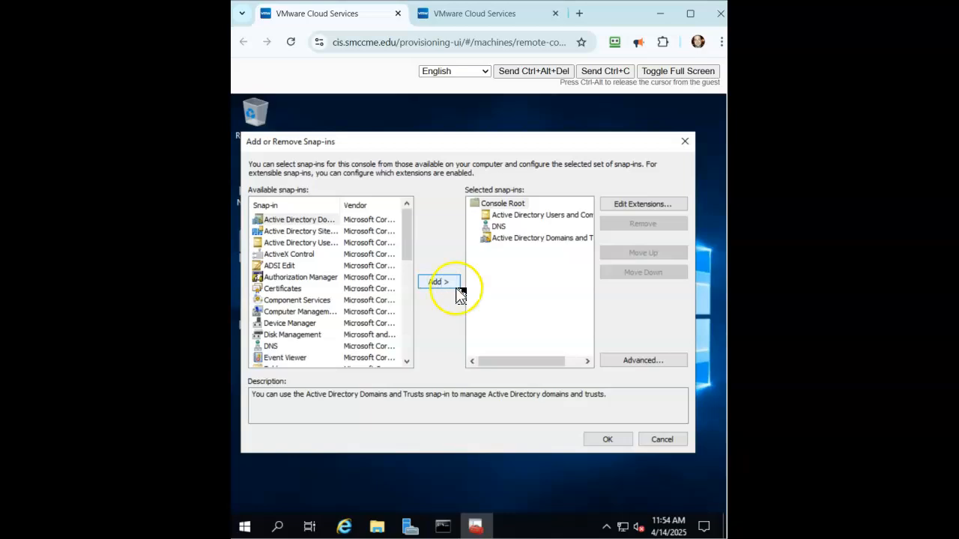
pyautogui.moveTo(514, 360); pyautogui.dragTo(557, 365)
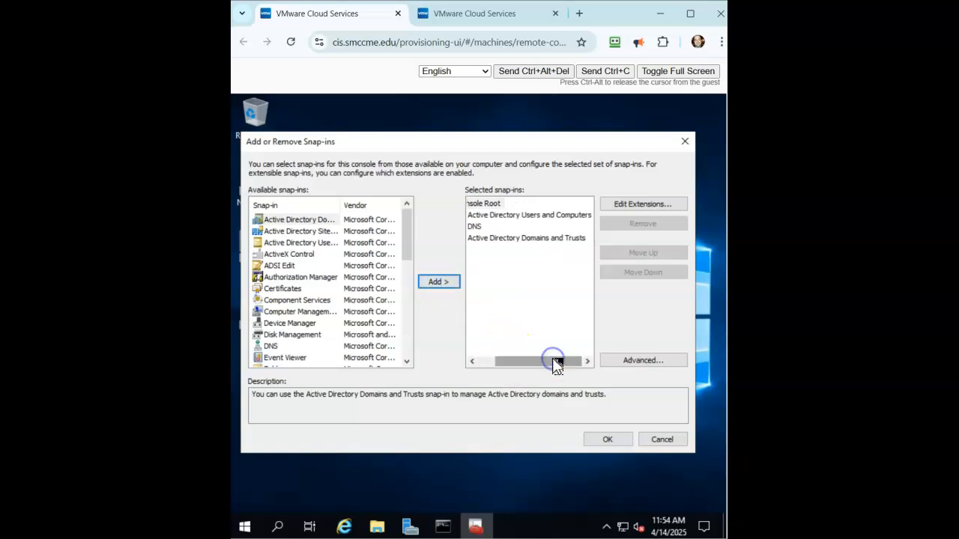
pyautogui.click(604, 440)
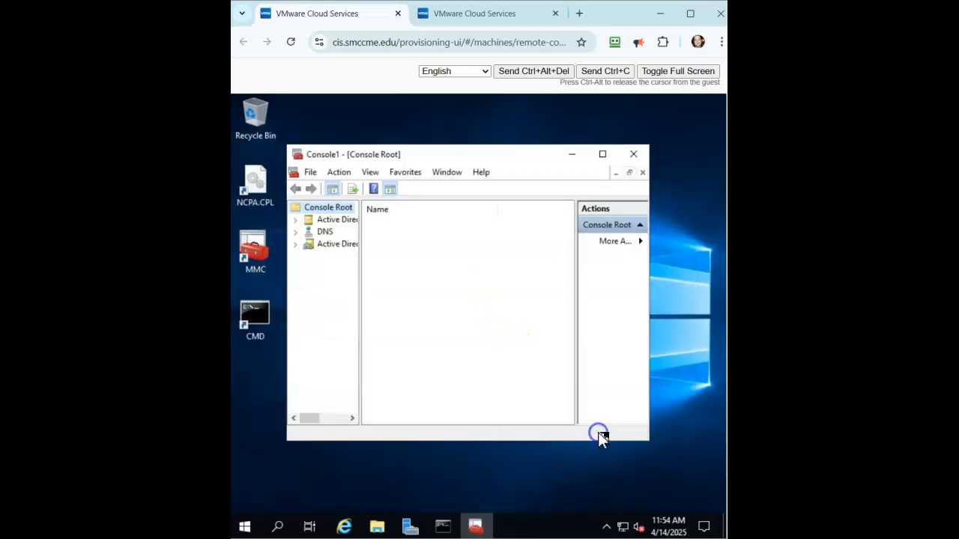
# - Expand SERVER1JC under DNS in the console tree and widen the tree so its folder names are readable
pyautogui.click(305, 234)
pyautogui.click(296, 233)
pyautogui.click(338, 245)
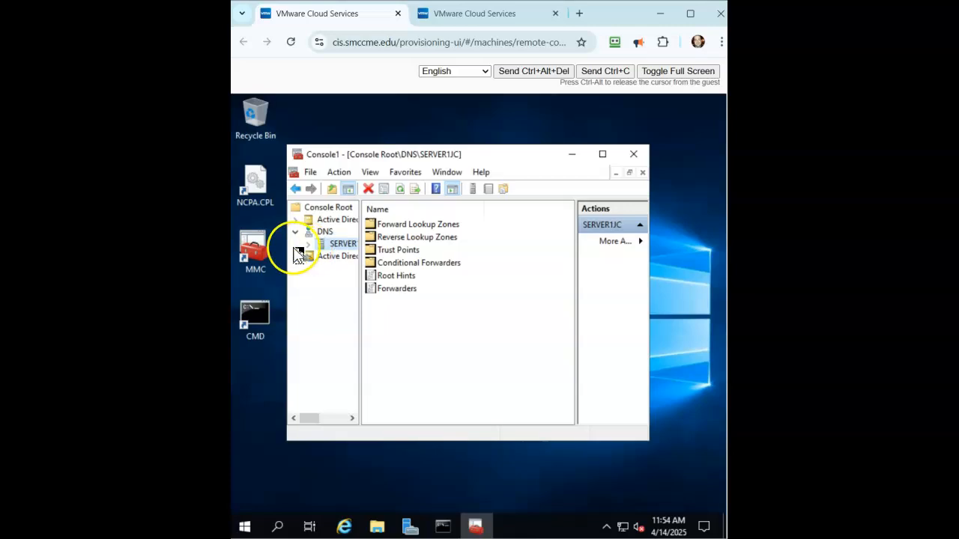
pyautogui.click(308, 244)
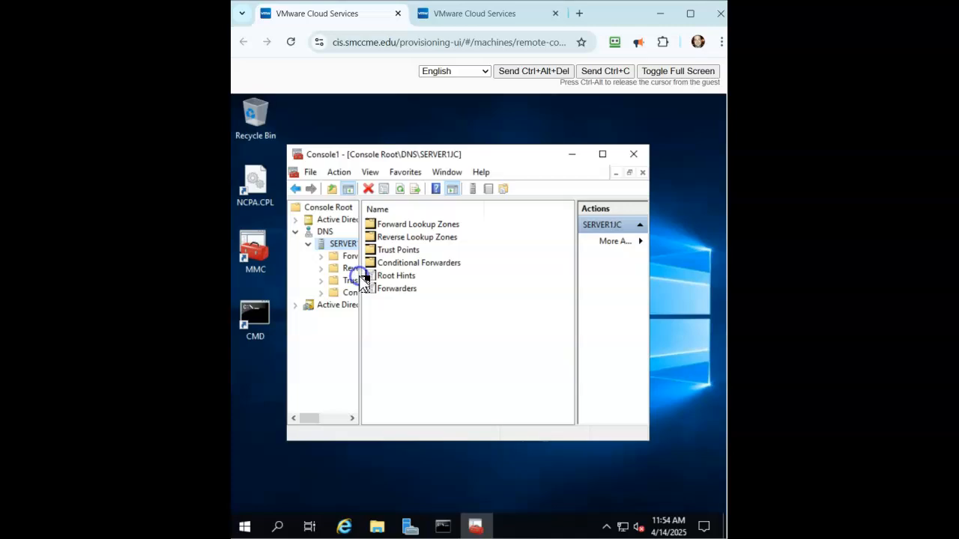
pyautogui.moveTo(362, 275); pyautogui.dragTo(387, 276)
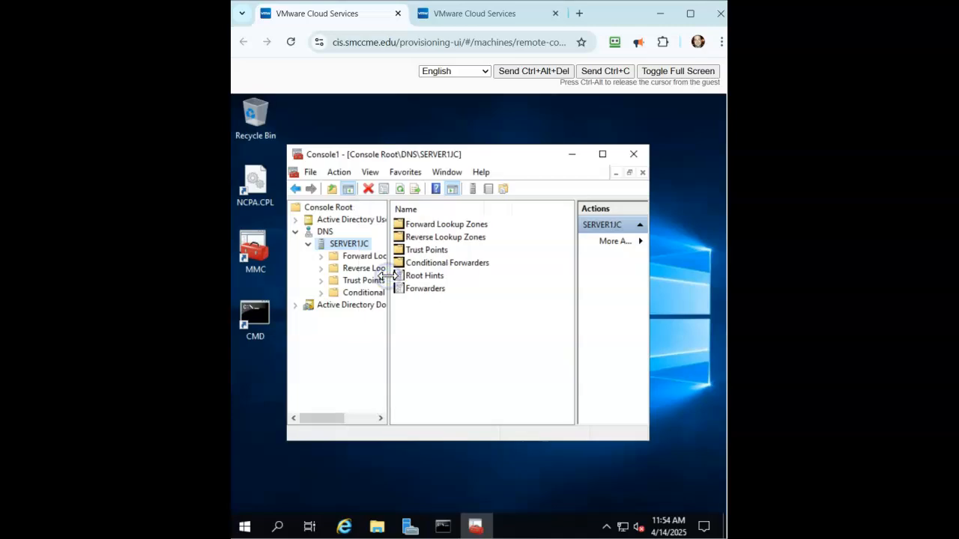
# - Show the records of the CrochetJC.prv forward lookup zone and maximize the console to read their data
pyautogui.click(348, 260)
pyautogui.click(321, 256)
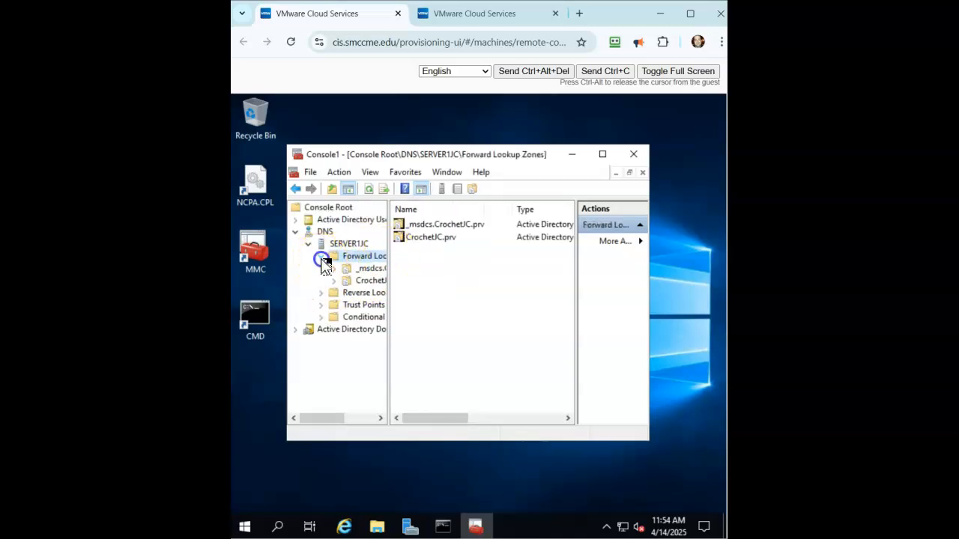
pyautogui.click(366, 280)
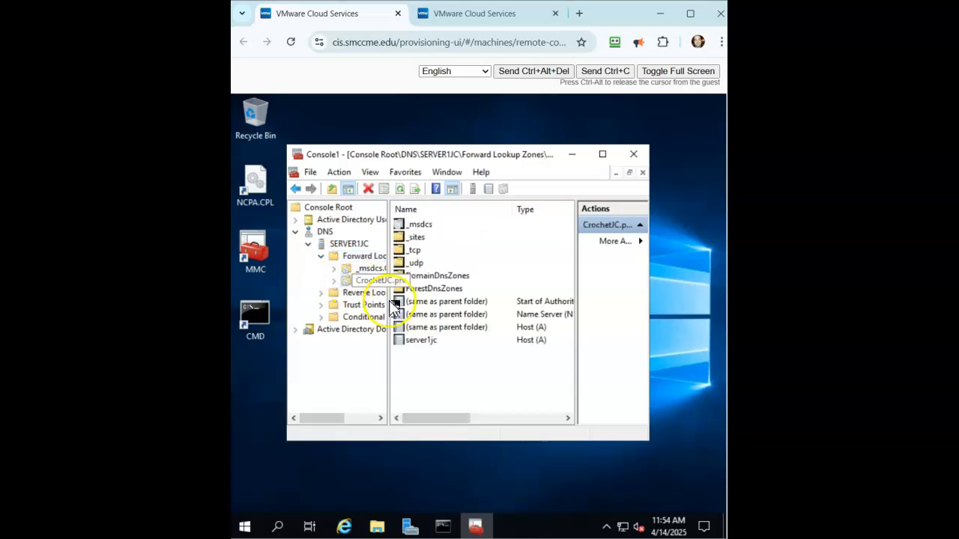
pyautogui.moveTo(388, 352); pyautogui.dragTo(415, 353)
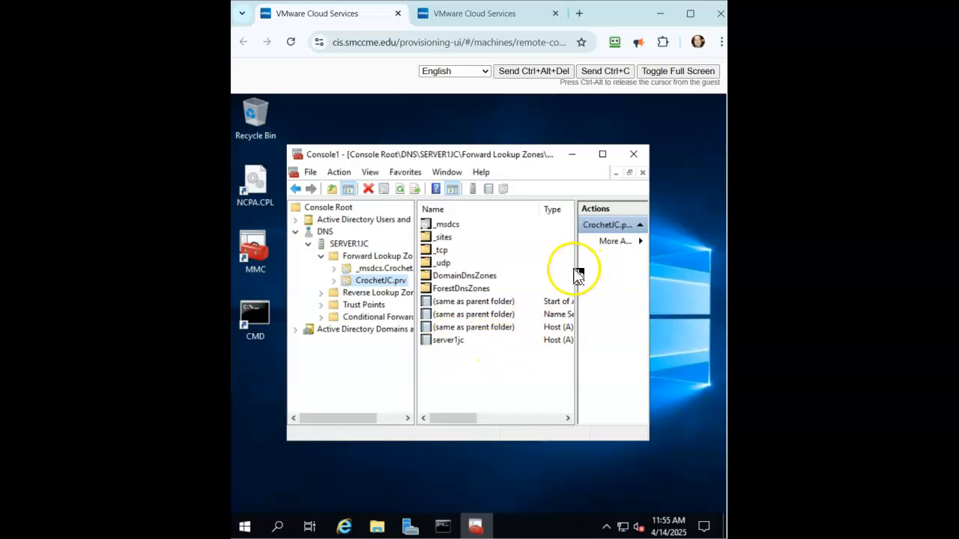
pyautogui.moveTo(583, 275); pyautogui.dragTo(614, 271)
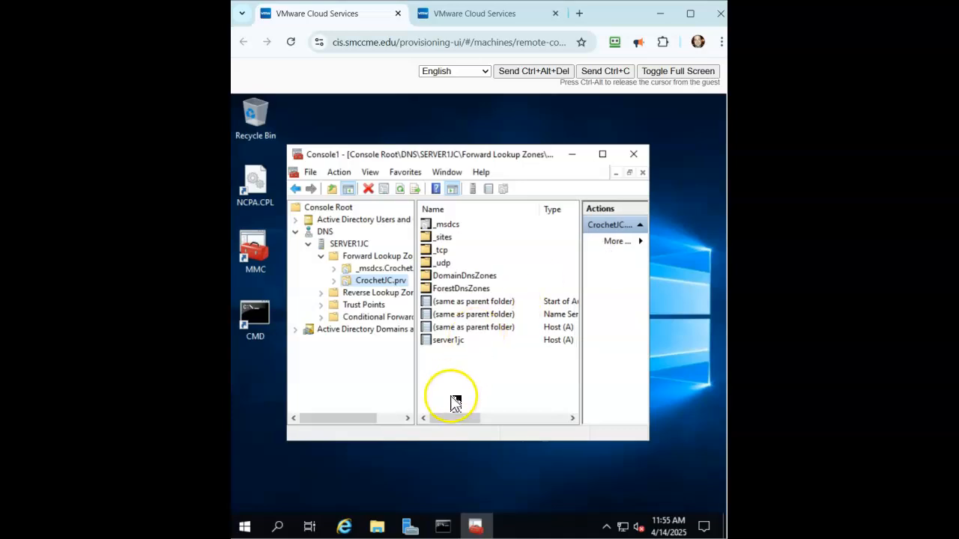
pyautogui.moveTo(454, 418)
pyautogui.mouseDown()
pyautogui.moveTo(505, 418)
pyautogui.moveTo(455, 418)
pyautogui.mouseUp()
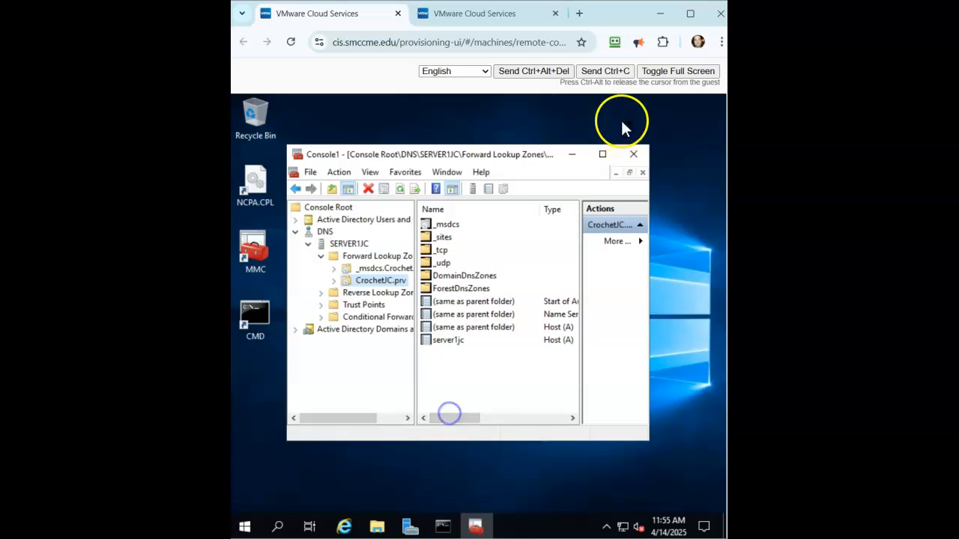
pyautogui.click(602, 153)
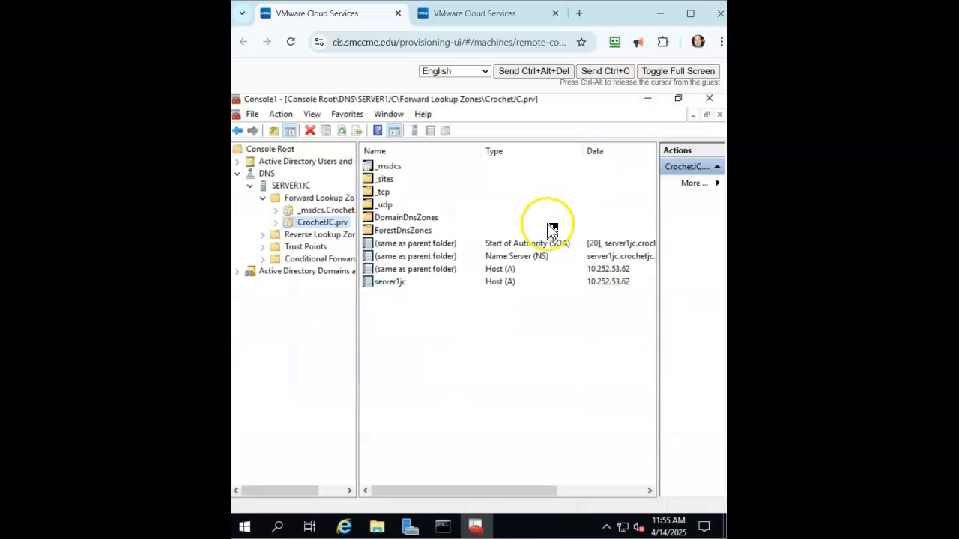
# - Start a new zone under Reverse Lookup Zones as a primary zone stored in Active Directory
pyautogui.click(310, 237)
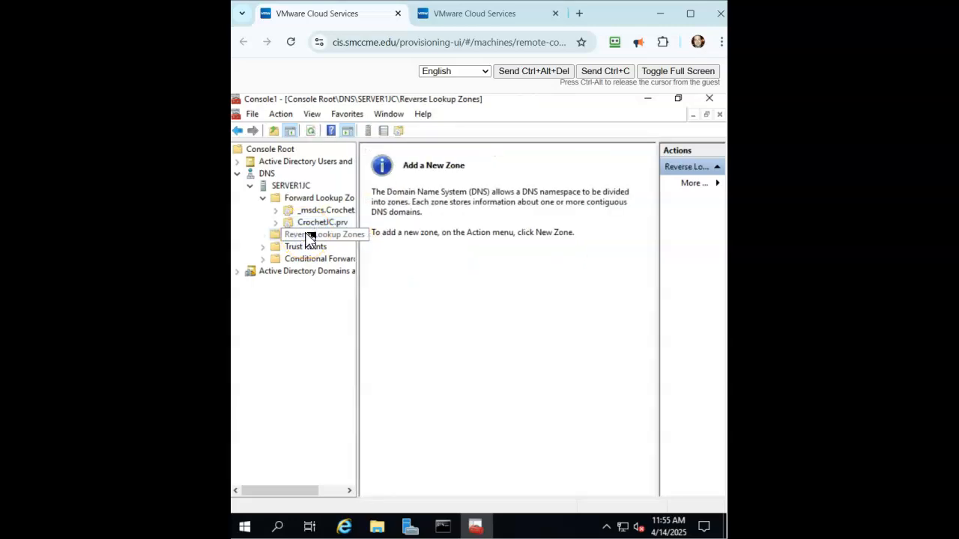
pyautogui.rightClick(310, 237)
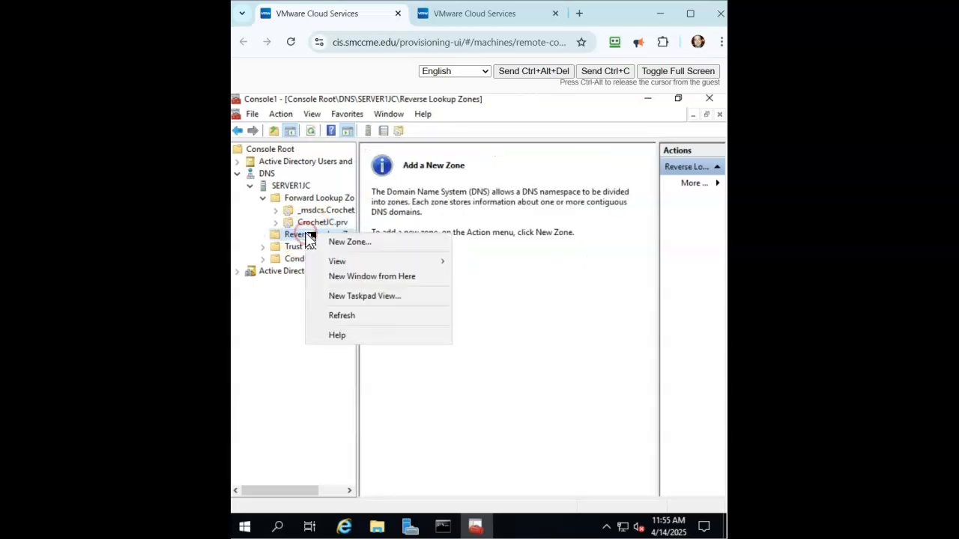
pyautogui.click(333, 242)
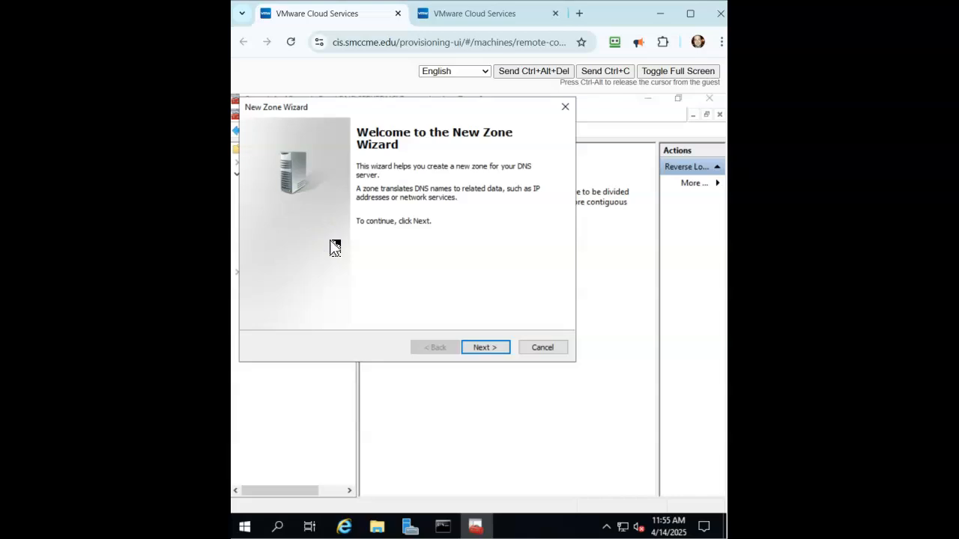
pyautogui.click(489, 346)
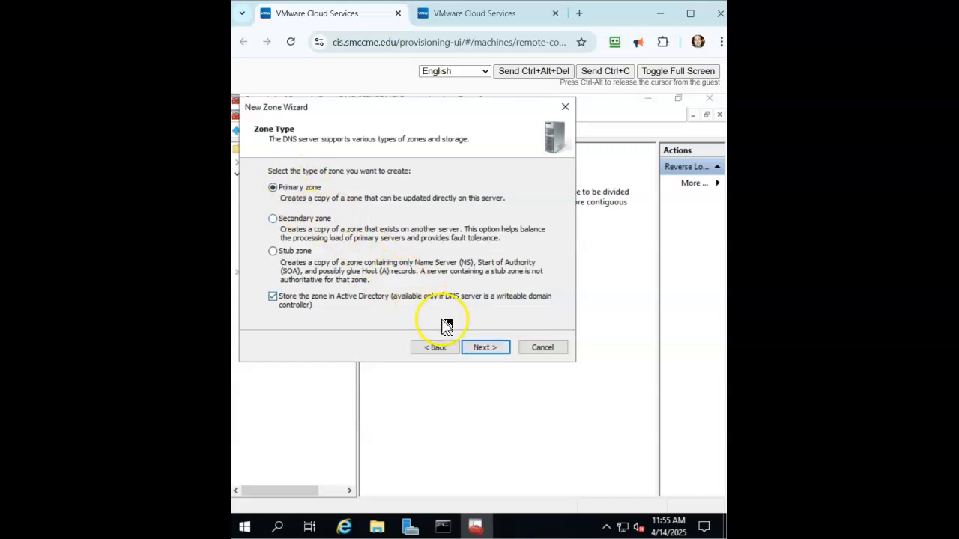
pyautogui.click(489, 349)
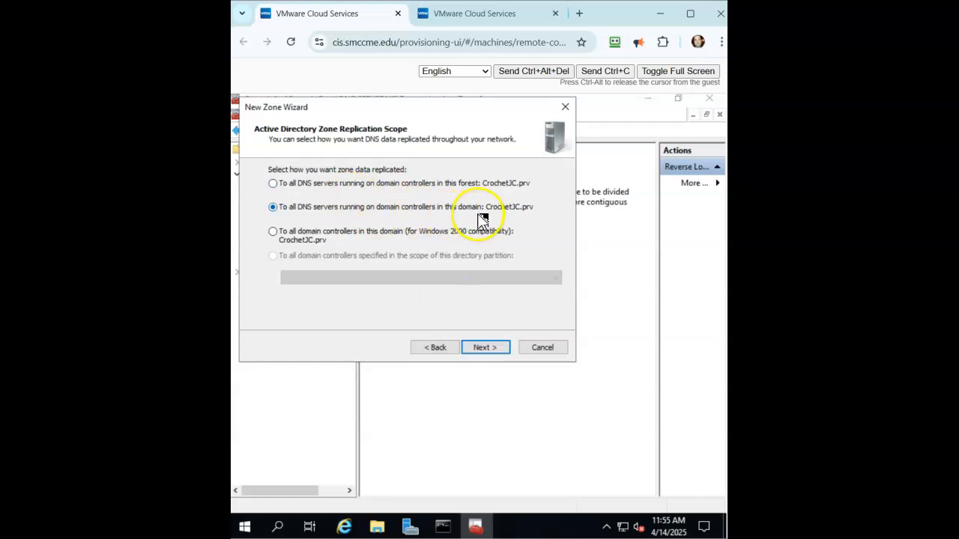
# - Replicate the zone to all DNS servers in the CrochetJC.prv domain and define it as an IPv4 reverse lookup zone with network ID 10.252.53
pyautogui.click(498, 349)
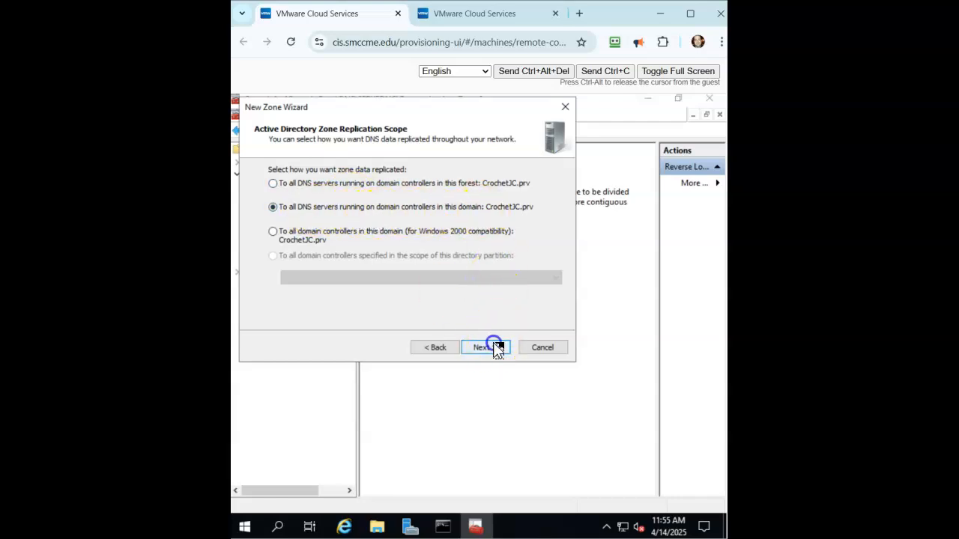
pyautogui.click(483, 349)
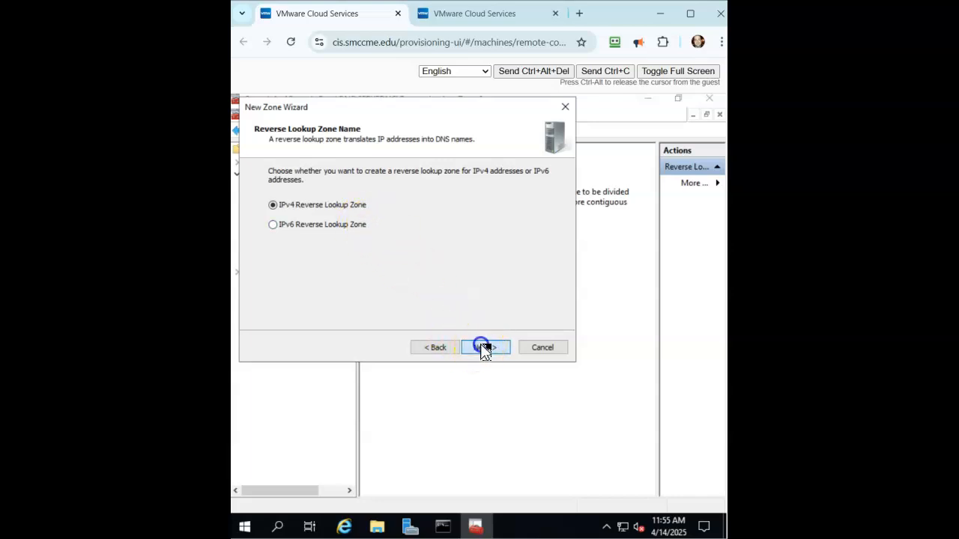
pyautogui.click(288, 195)
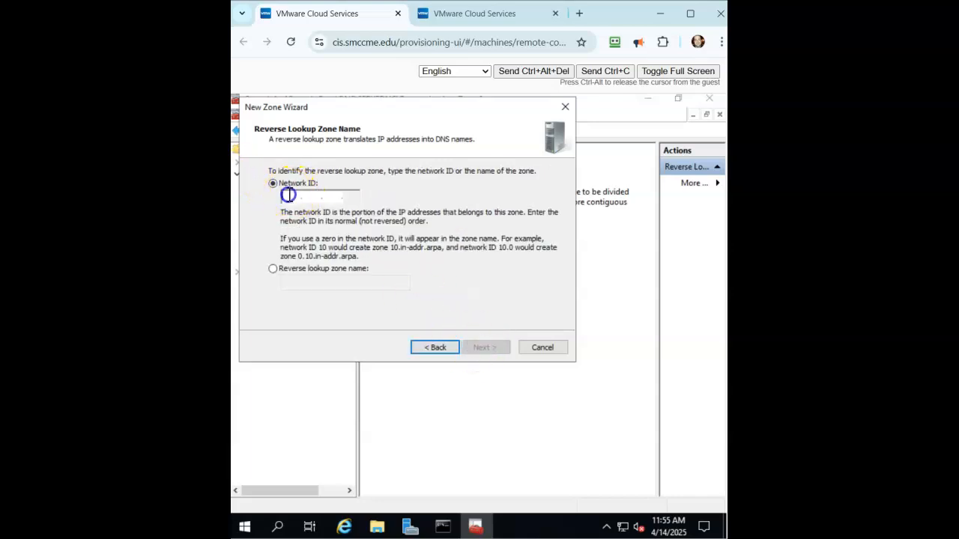
pyautogui.write('10')
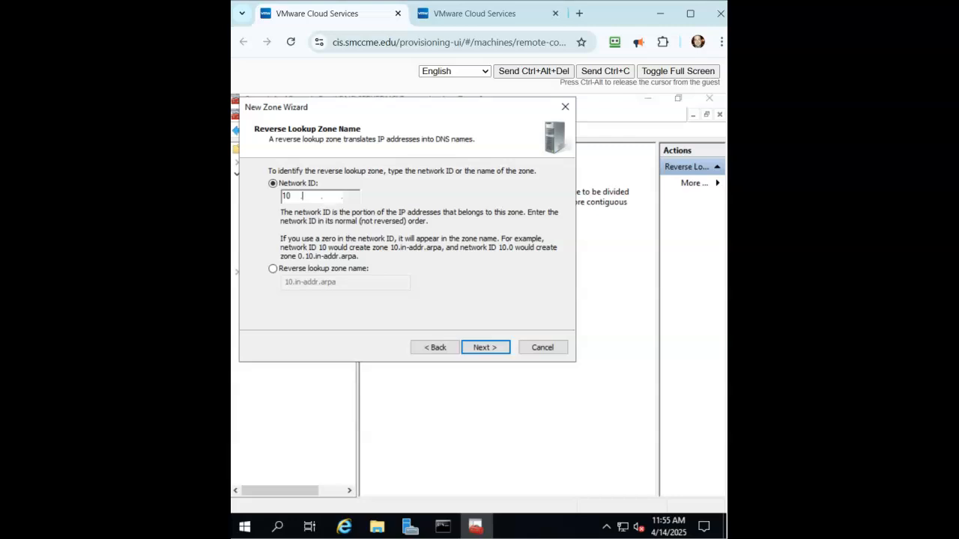
pyautogui.write('.252.53')
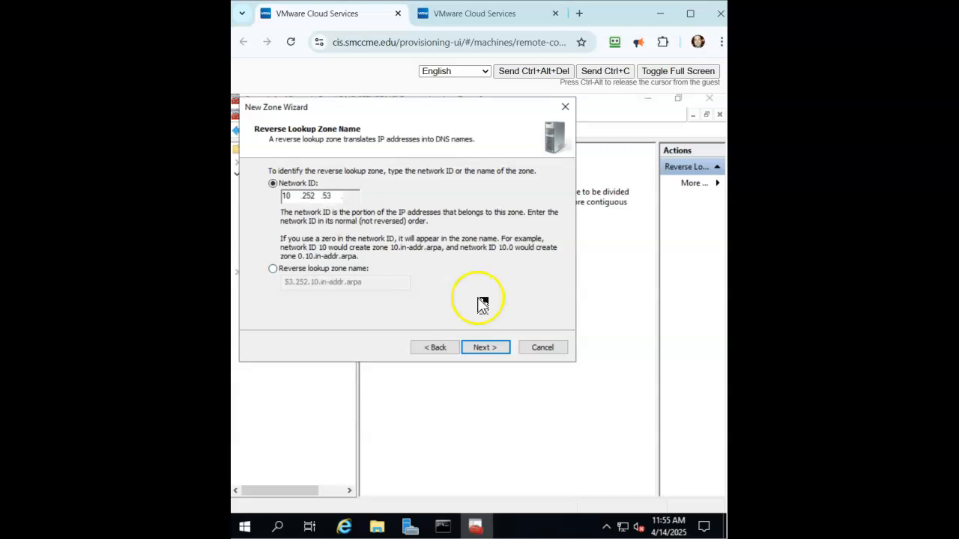
pyautogui.click(476, 348)
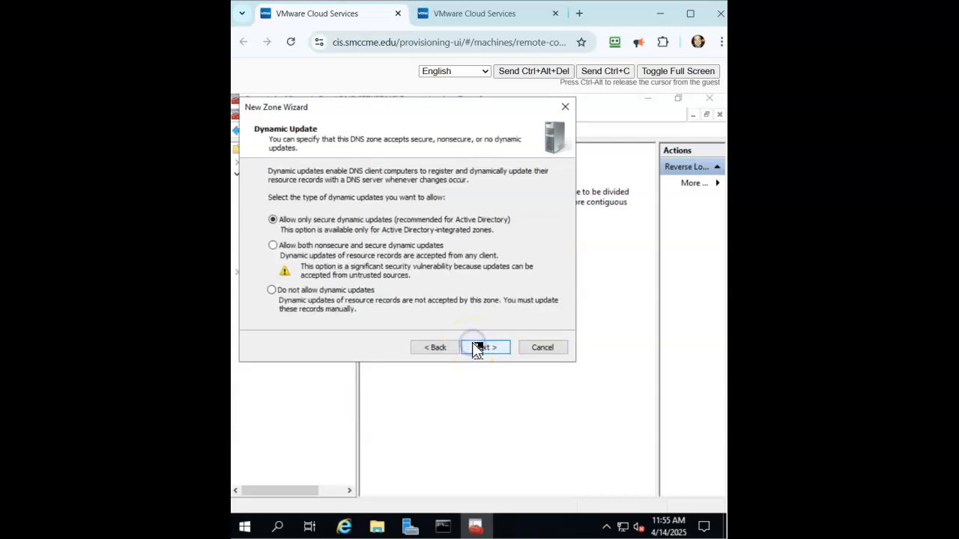
# - Allow both nonsecure and secure dynamic updates for the reverse zone and finish creating it
pyautogui.click(274, 246)
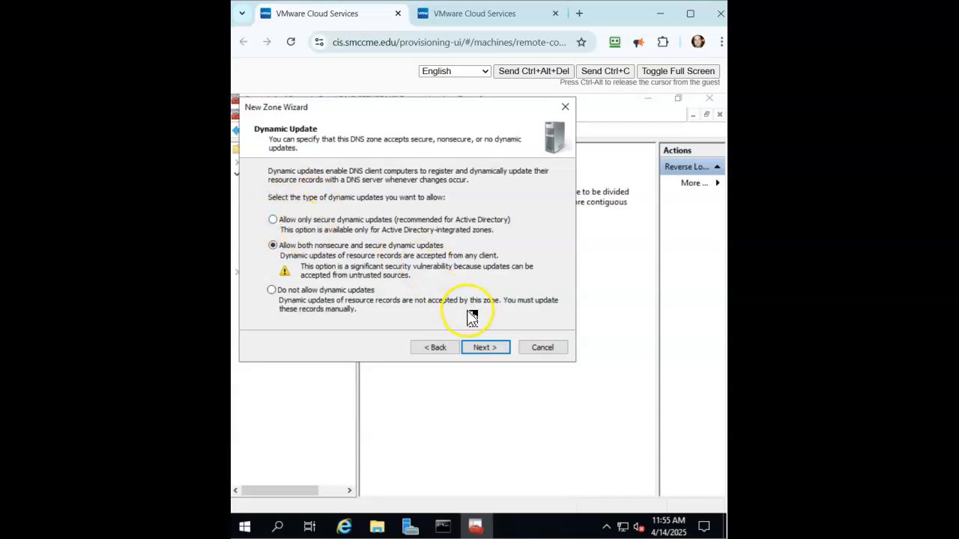
pyautogui.click(483, 348)
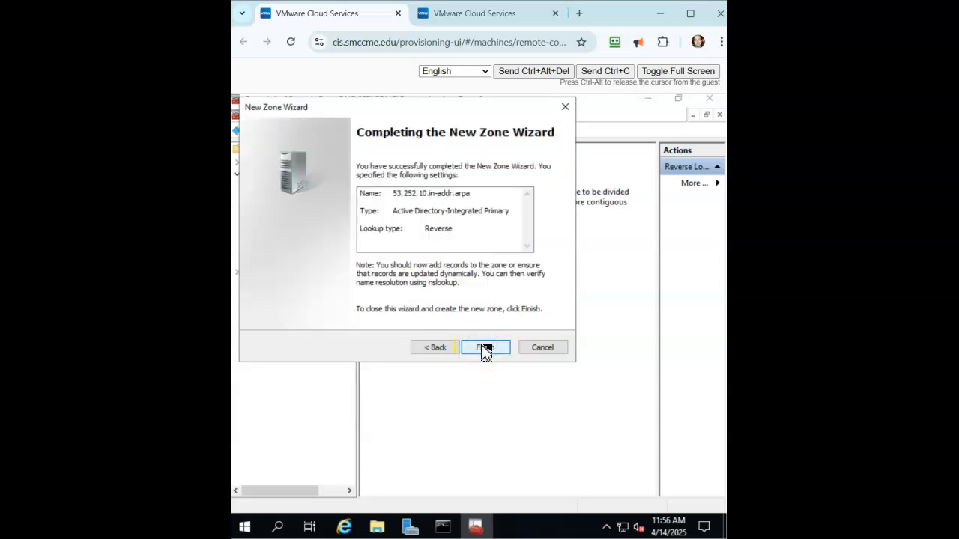
pyautogui.click(485, 347)
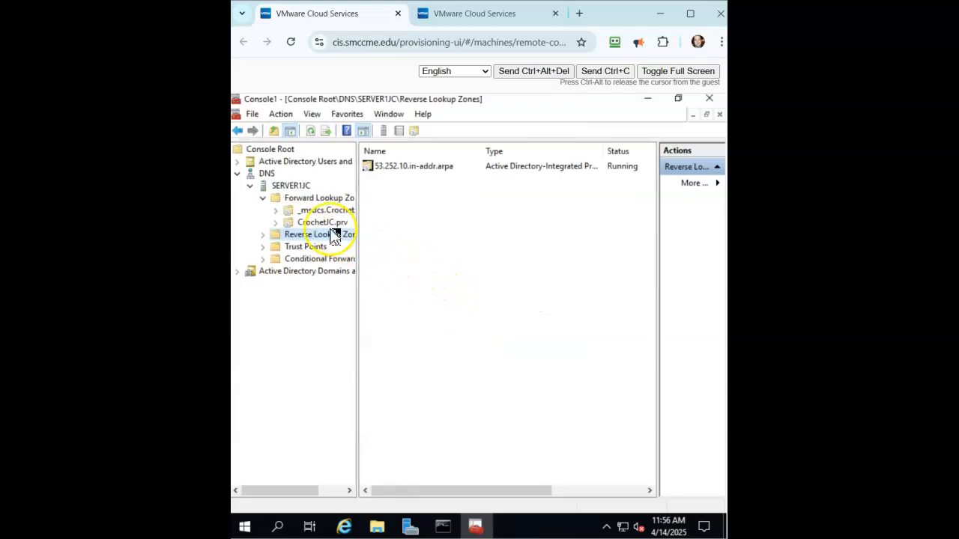
# - Expand Reverse Lookup Zones and enable updating the associated pointer (PTR) record for the server1jc host in the CrochetJC.prv forward zone
pyautogui.click(311, 224)
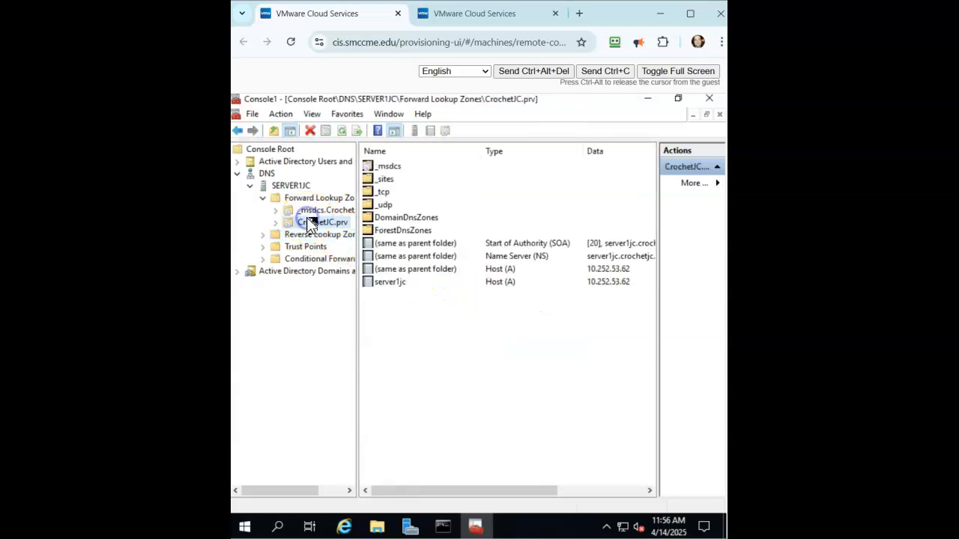
pyautogui.click(263, 235)
pyautogui.click(323, 222)
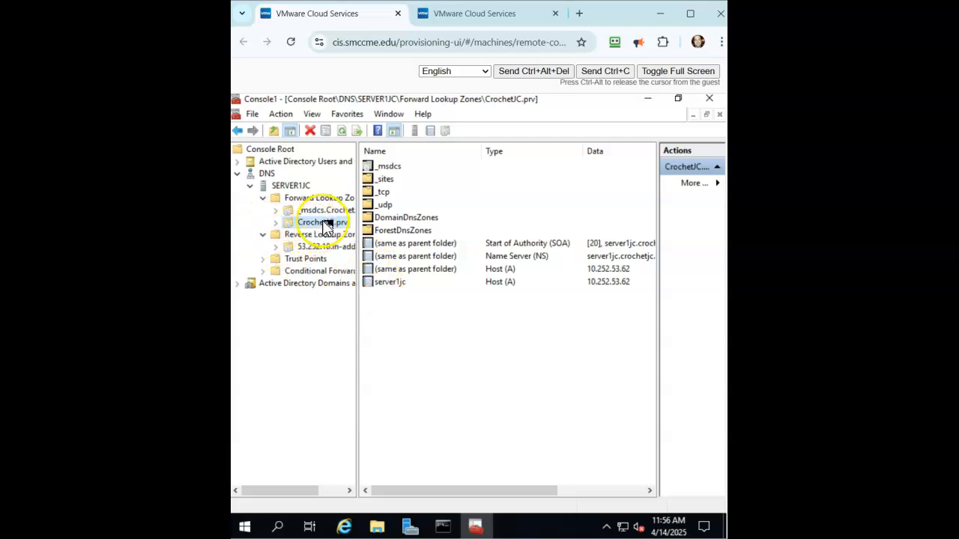
pyautogui.rightClick(388, 289)
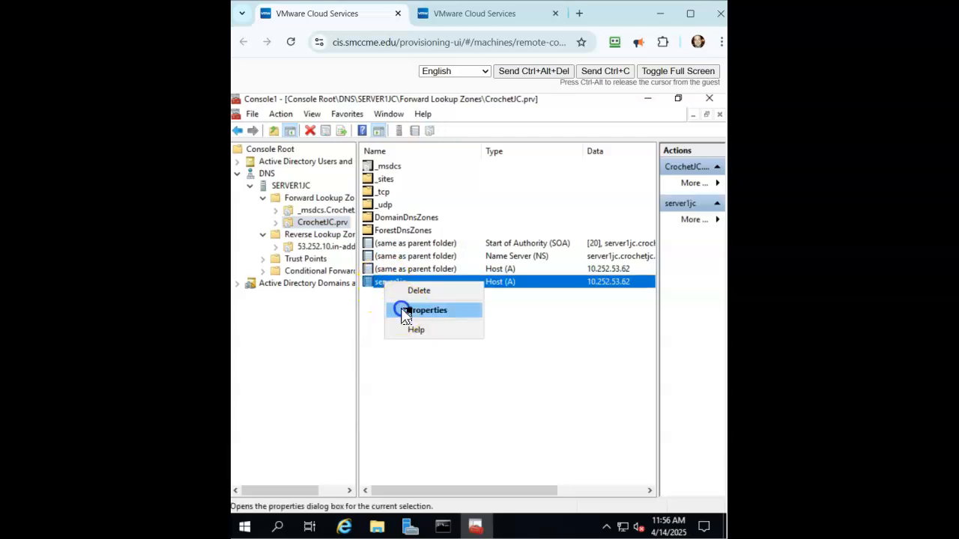
pyautogui.click(400, 309)
pyautogui.click(362, 302)
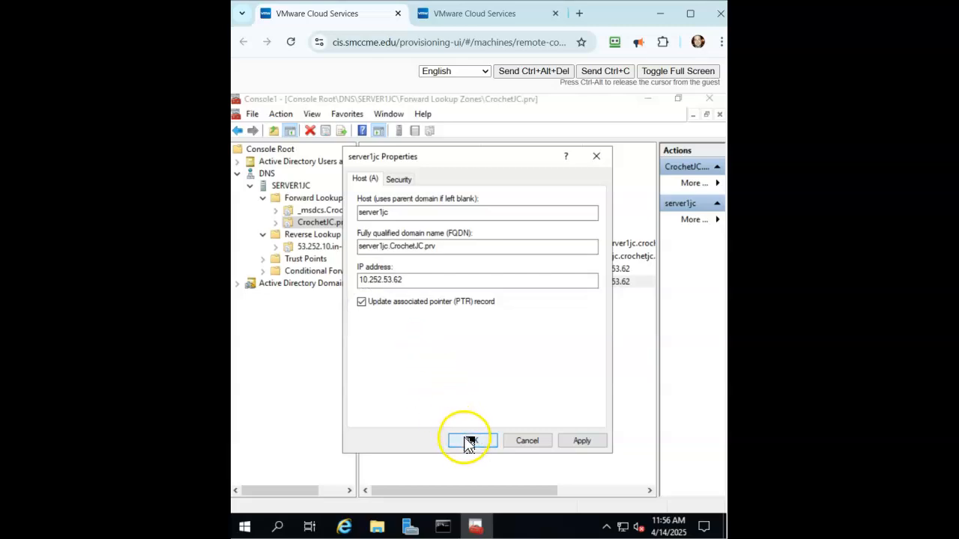
pyautogui.click(581, 442)
pyautogui.click(482, 441)
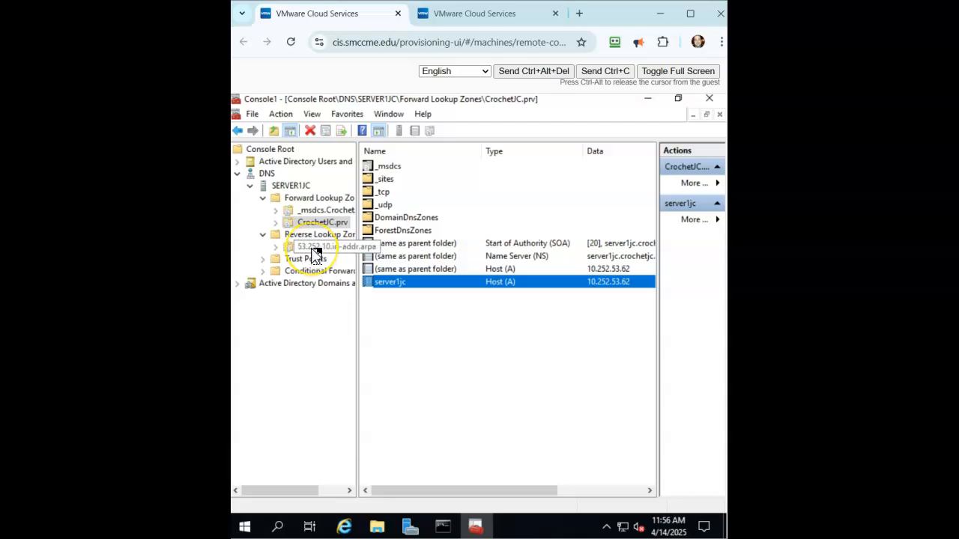
# - Check the records of the 53.252.10.in-addr.arpa reverse zone for the server's pointer record
pyautogui.click(314, 250)
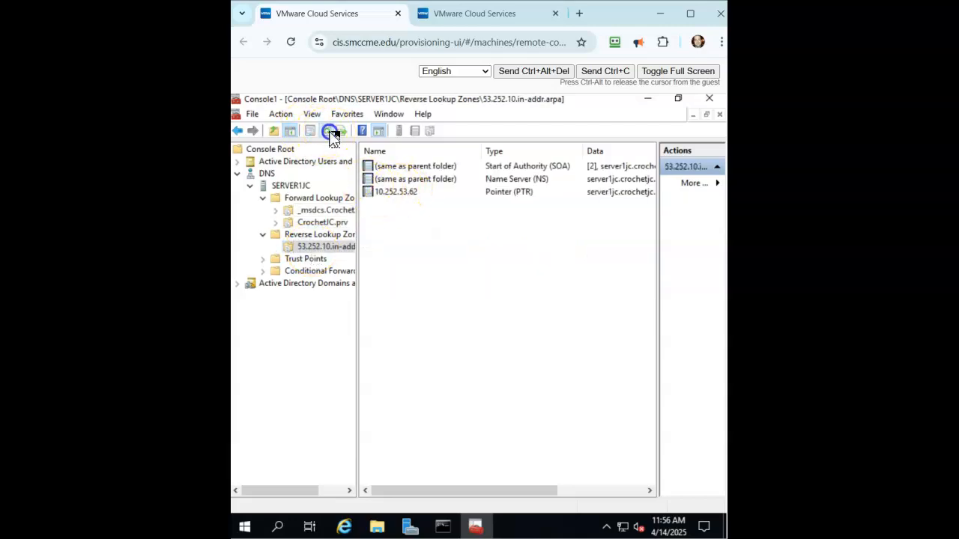
pyautogui.click(315, 235)
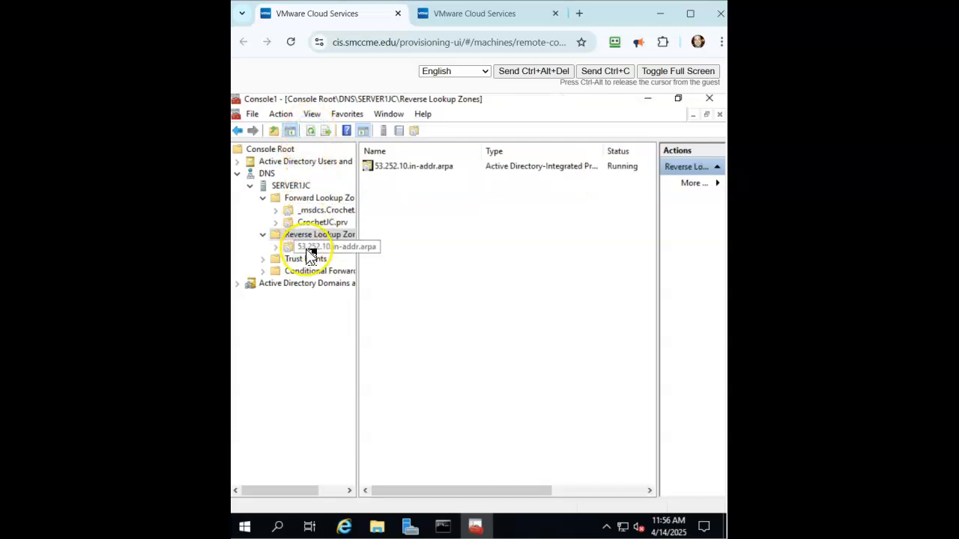
pyautogui.click(310, 250)
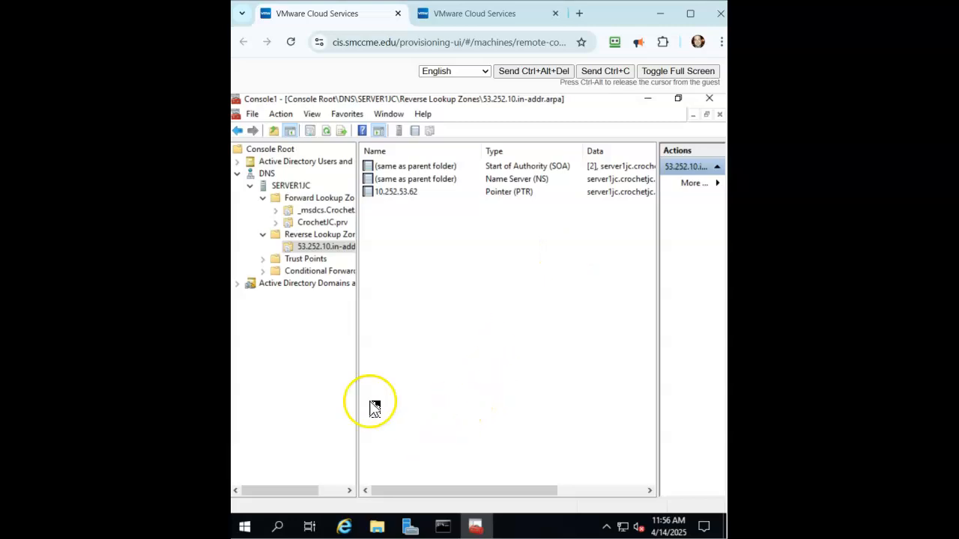
# - Minimize the console, switch to the command prompt and flush the DNS resolver cache with ipconfig /flushdns
pyautogui.click(649, 98)
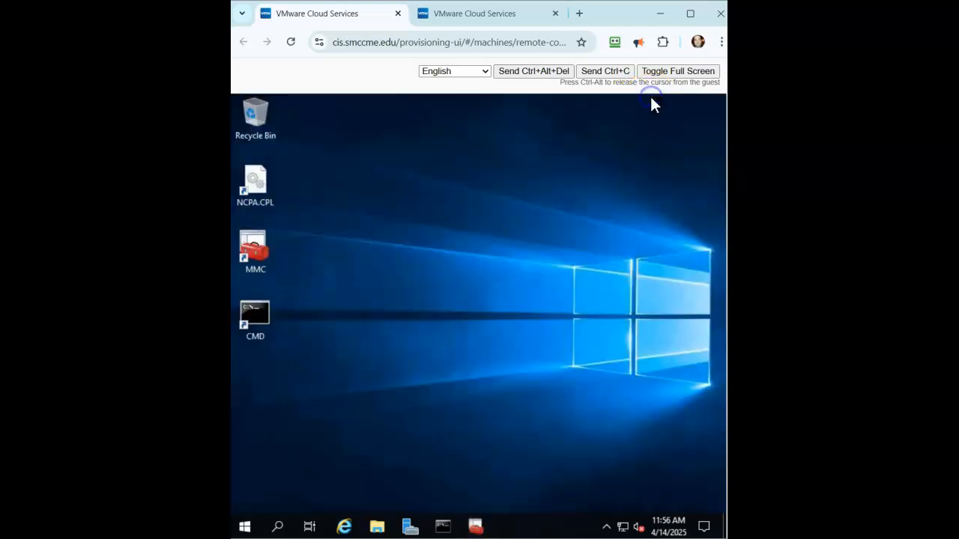
pyautogui.click(449, 527)
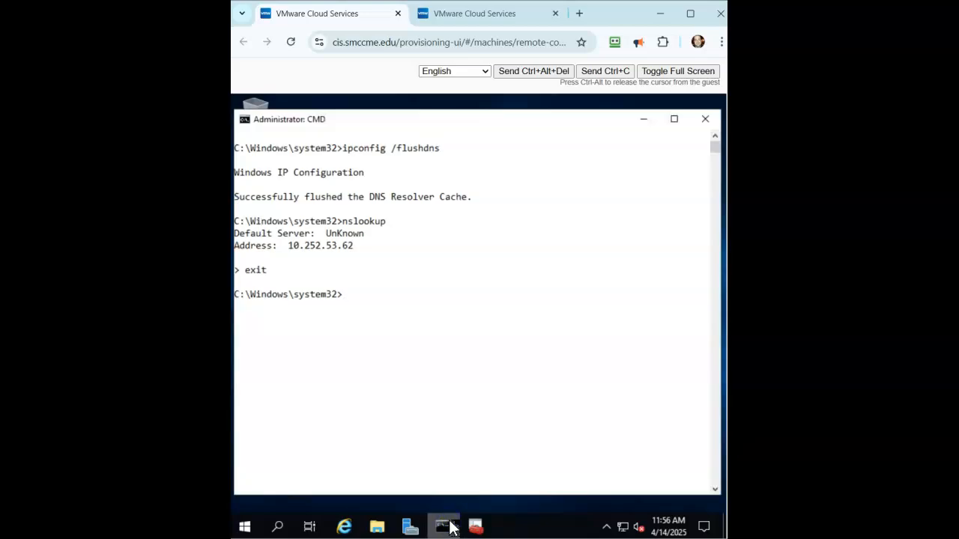
pyautogui.press('Up')
pyautogui.press('Return')
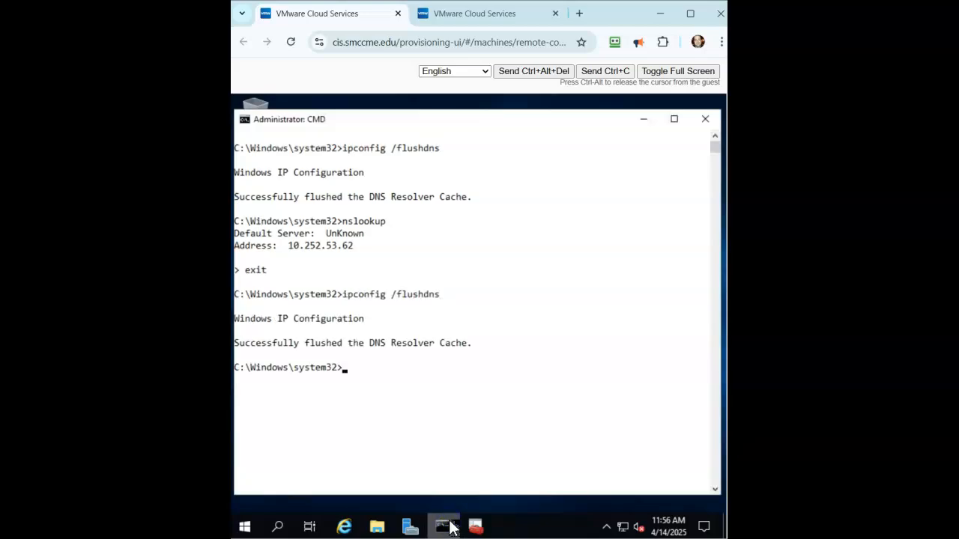
# - Start nslookup and run a reverse lookup of 10.252.53.62
pyautogui.press('Up')
pyautogui.press('Up')
pyautogui.press('Return')
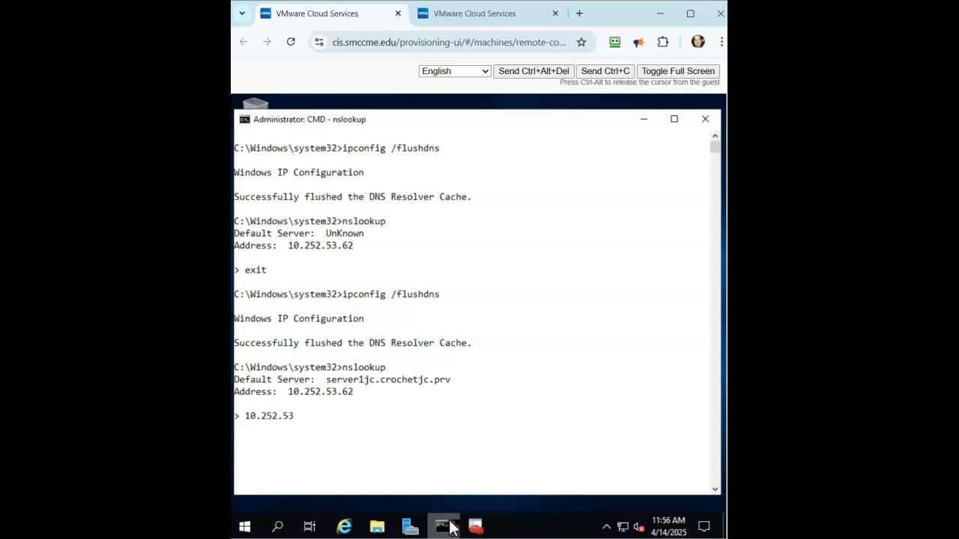
pyautogui.press('Return')
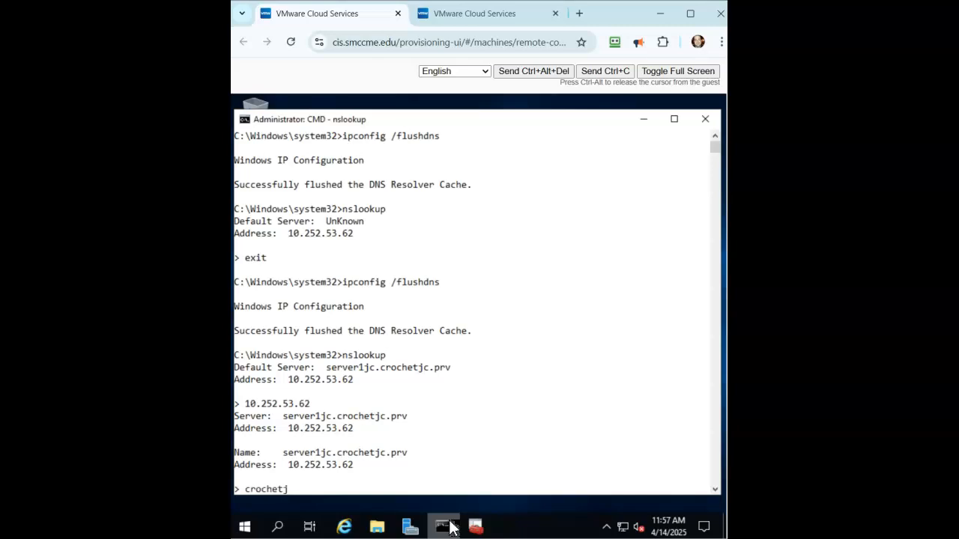
# - Look up crochetjc.prv in nslookup and exit back to the command prompt
pyautogui.write('crochetjc.prv')
pyautogui.press('Return')
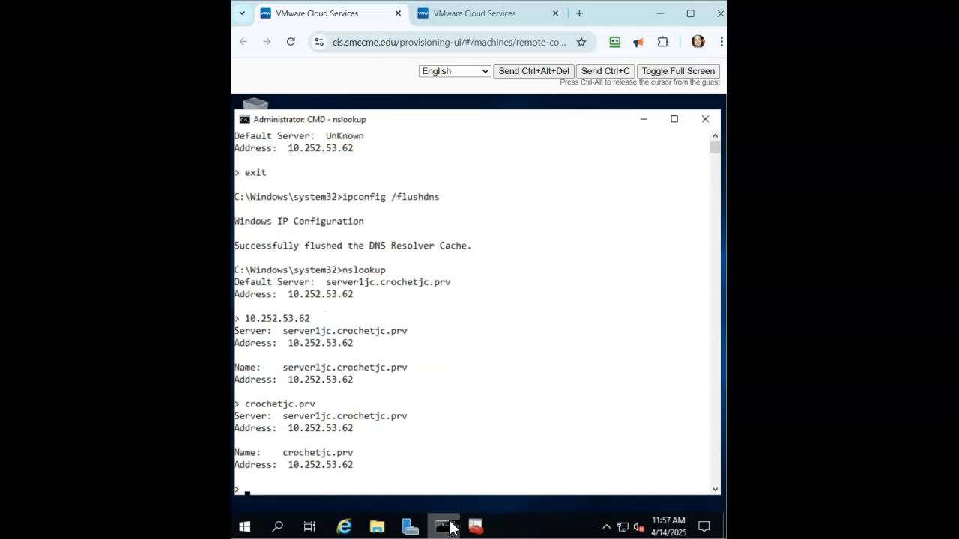
pyautogui.write('exit')
pyautogui.press('Return')
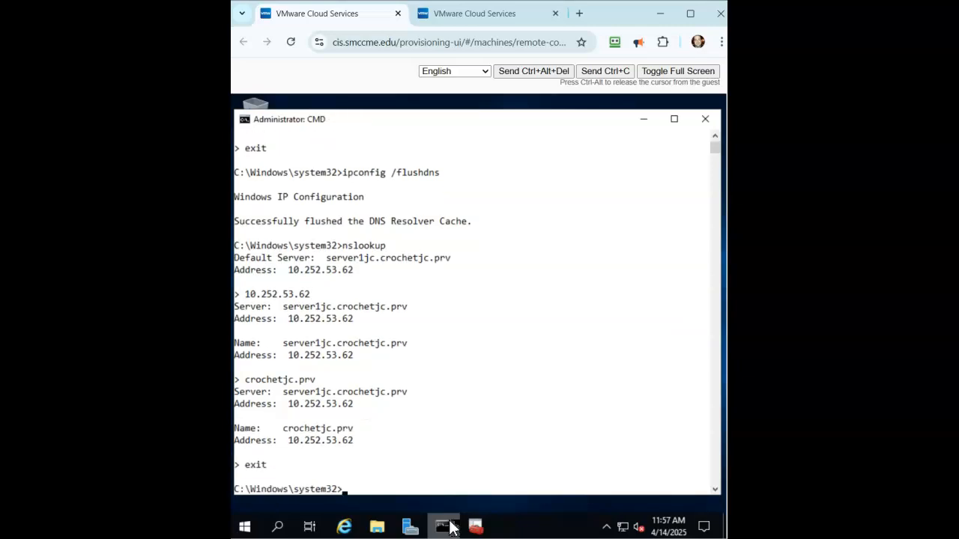